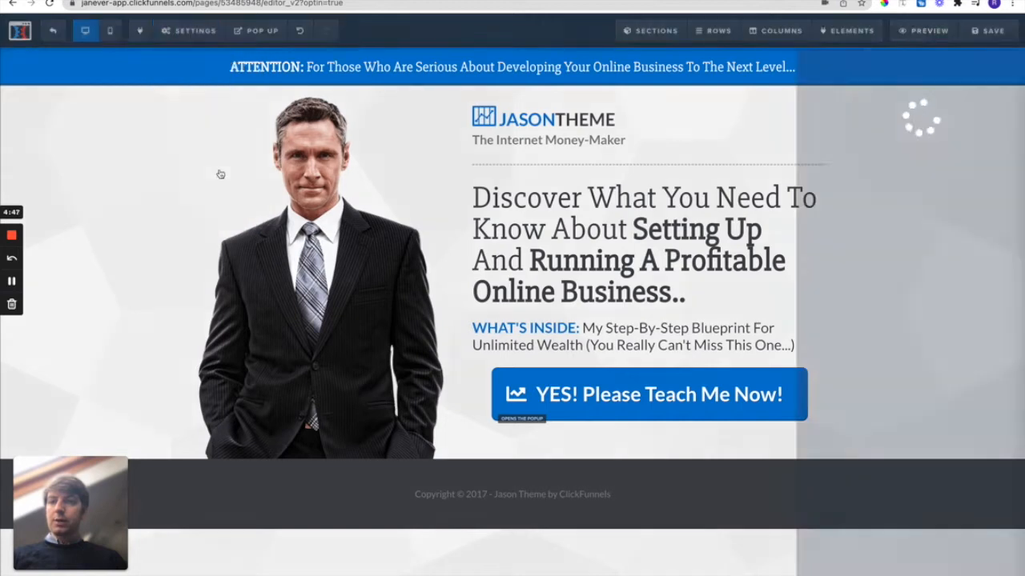
Try the page background's image positions, including Fill 100% Width, Repeat and Repeat Vertically, ending on Repeat Hortizontally - Bottom.
click(996, 137)
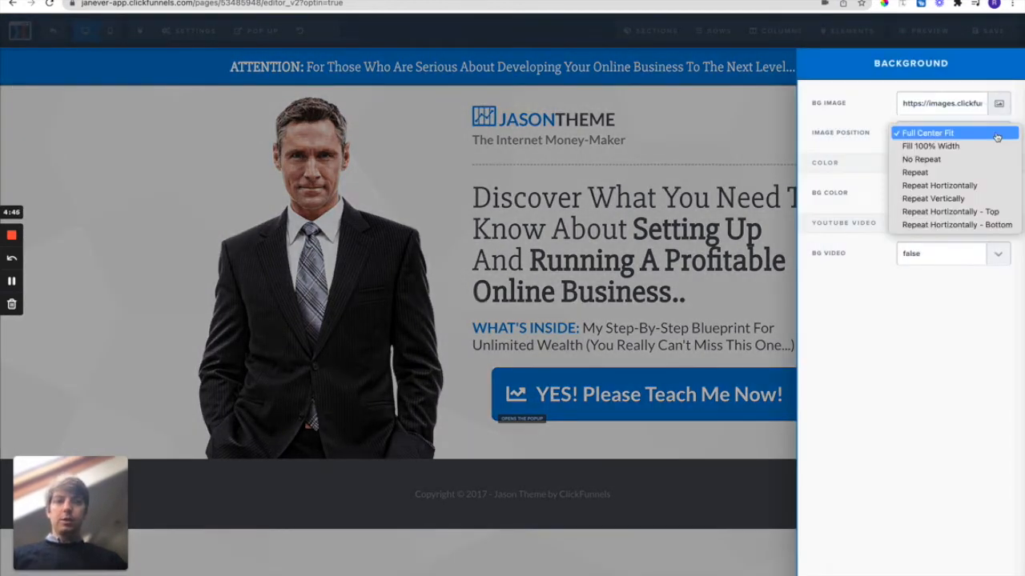
click(968, 148)
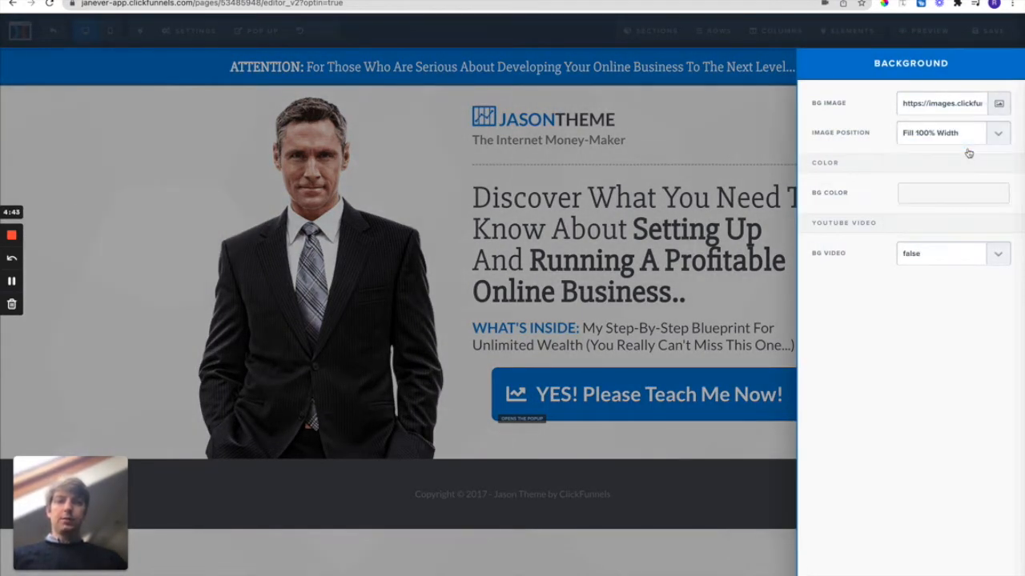
click(968, 143)
click(971, 147)
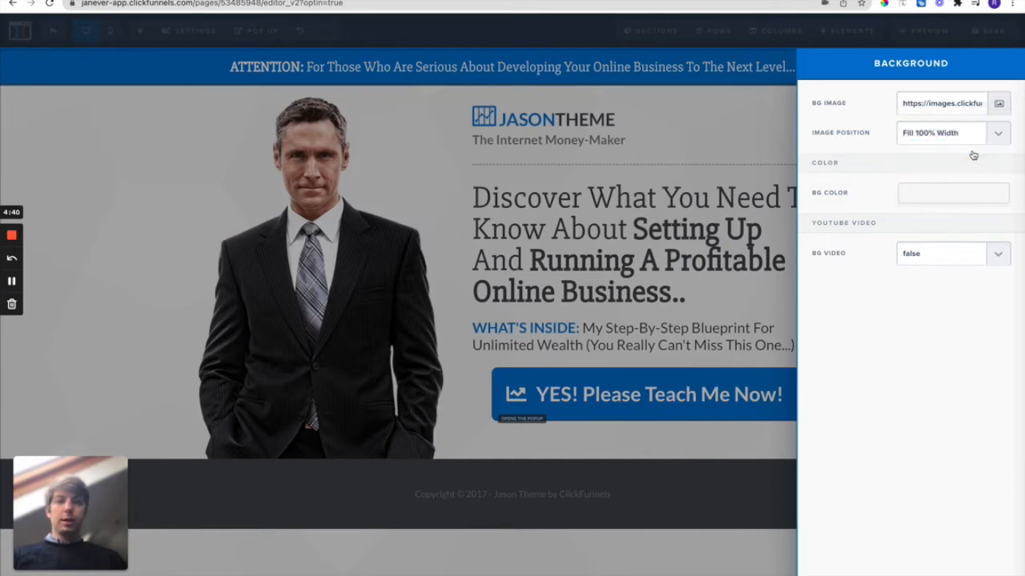
click(971, 152)
click(955, 148)
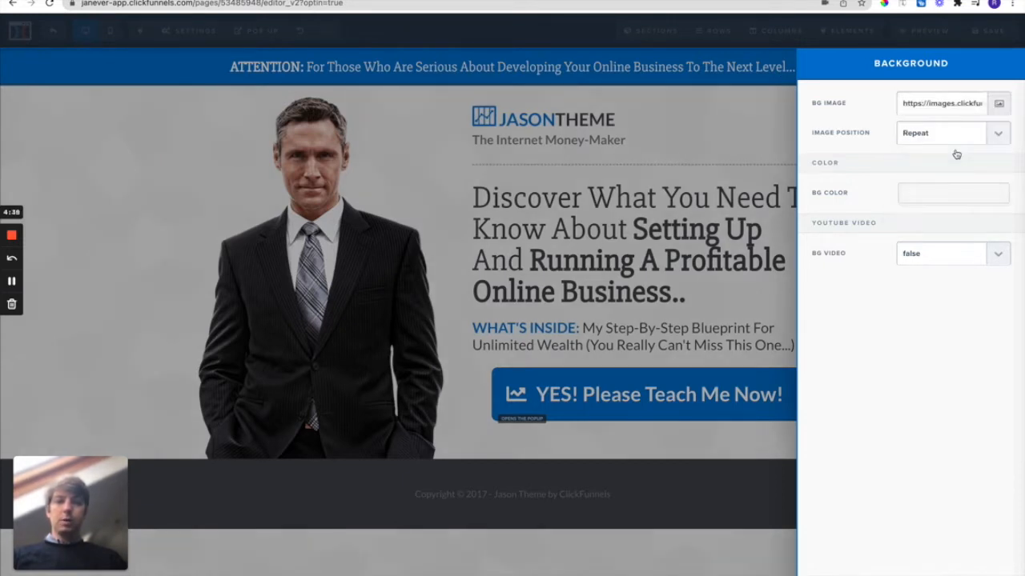
click(965, 134)
click(969, 146)
click(965, 137)
click(966, 147)
click(967, 140)
click(966, 159)
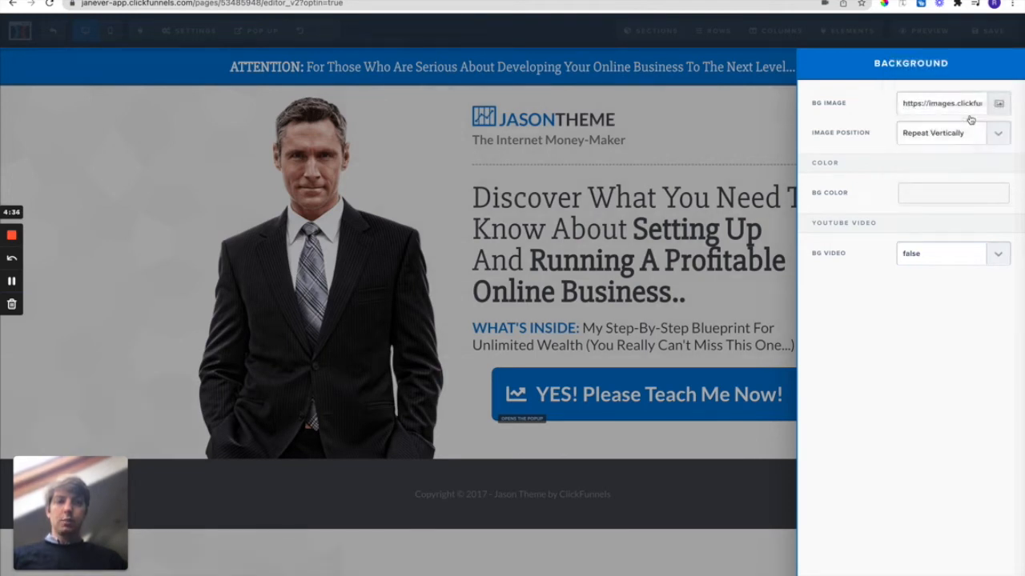
Start replacing the page's background image and search Pixabay for "sunset".
click(1002, 104)
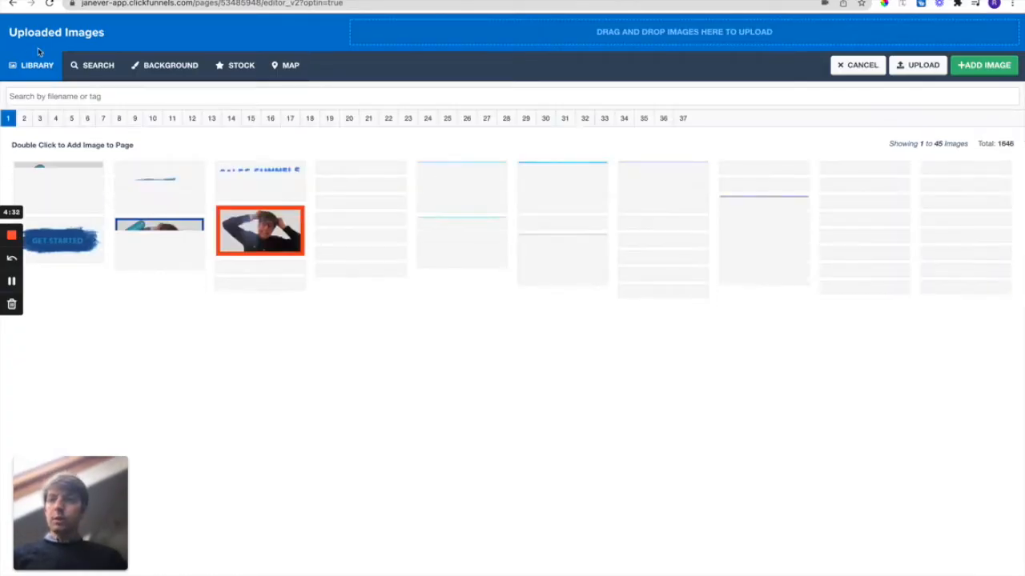
click(101, 76)
click(138, 180)
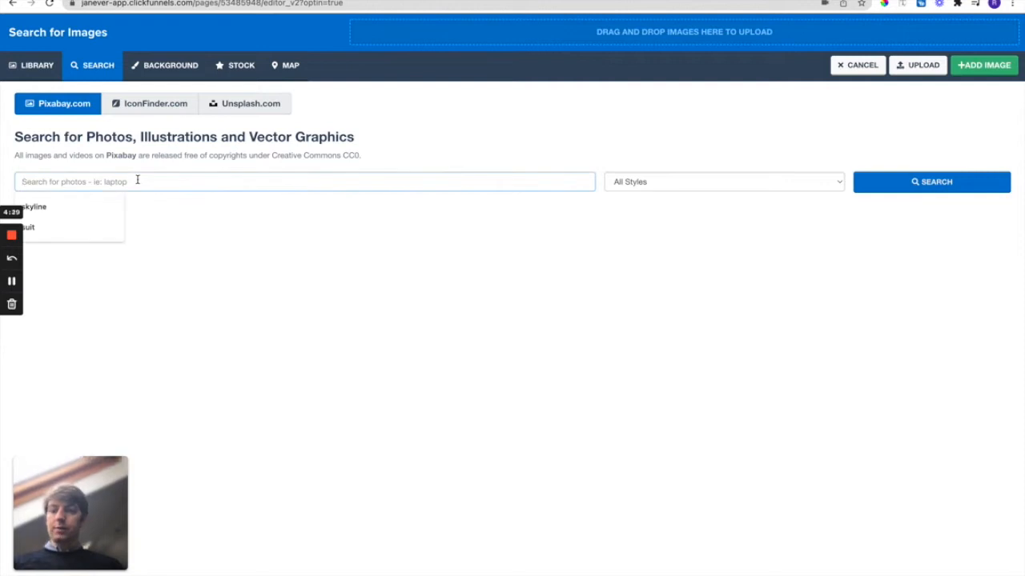
text(sunset)
key(Return)
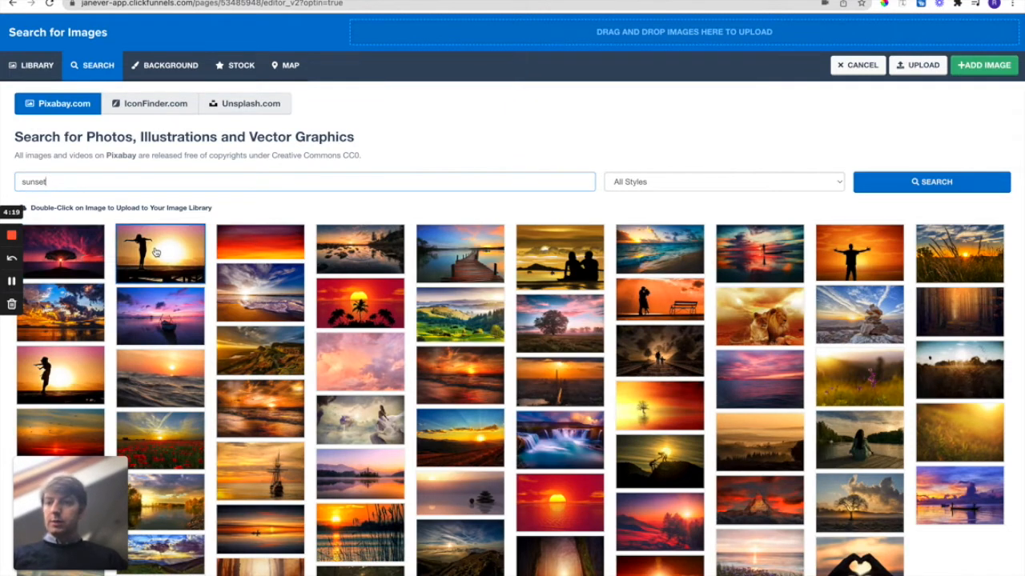
Add the sunset photo of the silhouetted woman on a pink-orange sky to the library and use it as the page background.
double_click(71, 378)
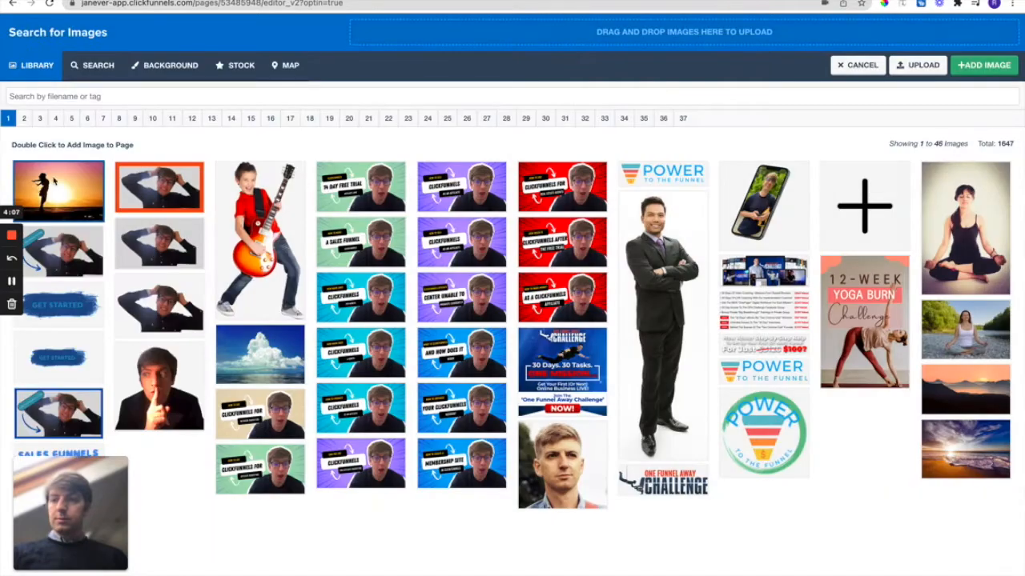
click(54, 188)
double_click(53, 194)
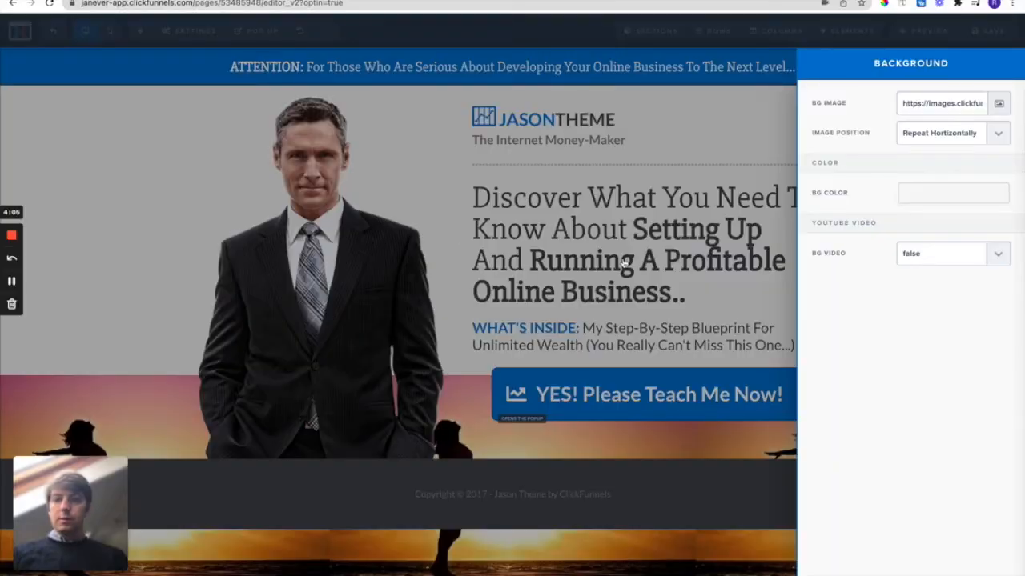
click(166, 411)
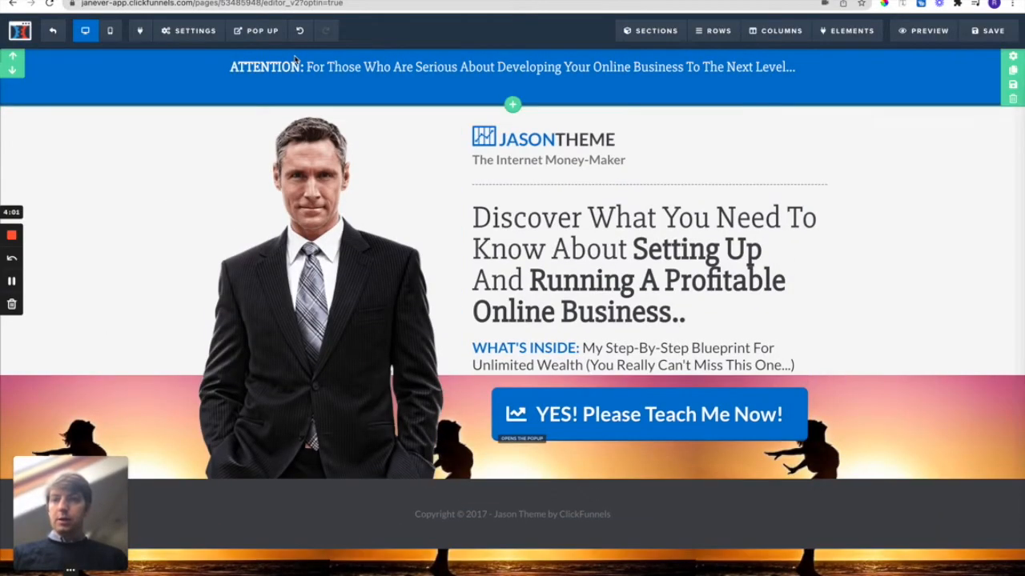
Set the sunset page background's image position to Fill 100% Width.
click(186, 32)
click(193, 179)
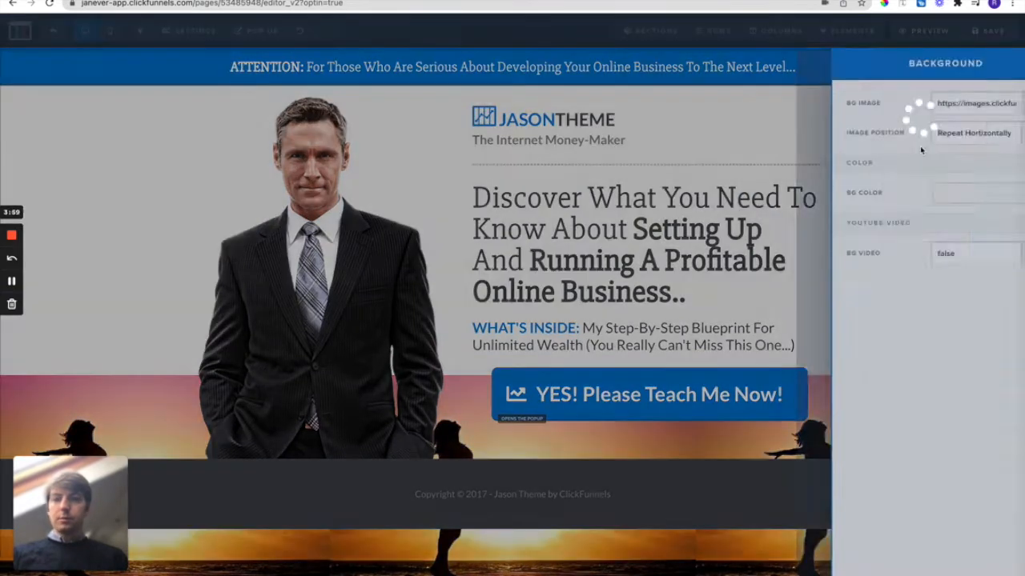
click(971, 133)
click(960, 55)
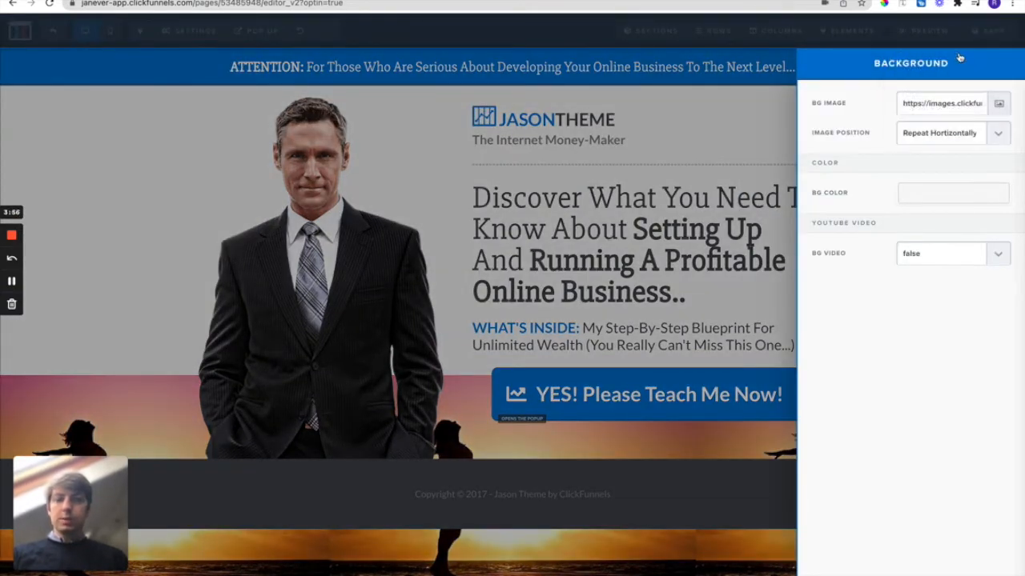
click(152, 328)
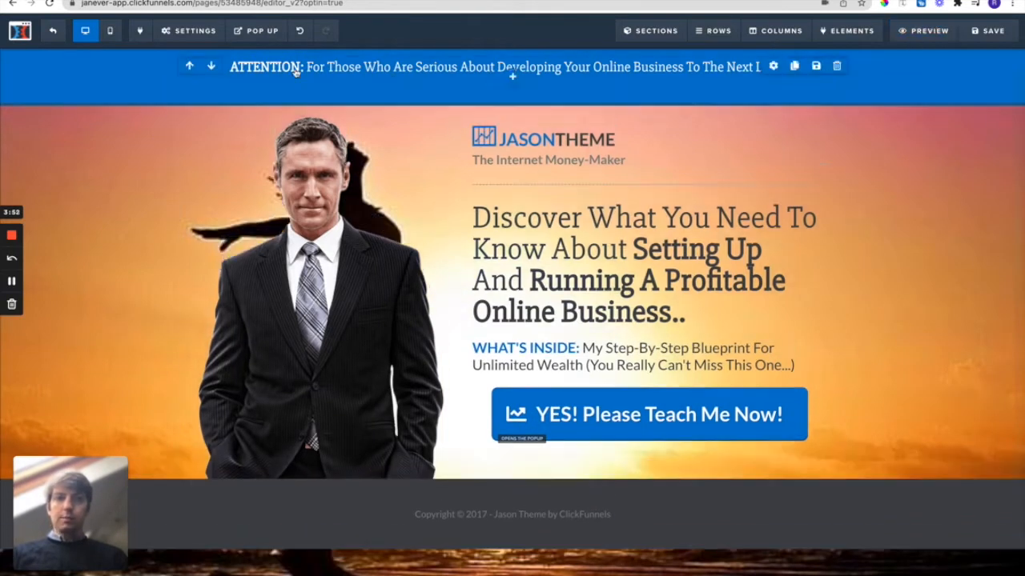
Reopen the page background settings and try the No Repeat and Repeat Hortizontally image positions on the sunset photo.
mouse_move(189, 30)
click(210, 173)
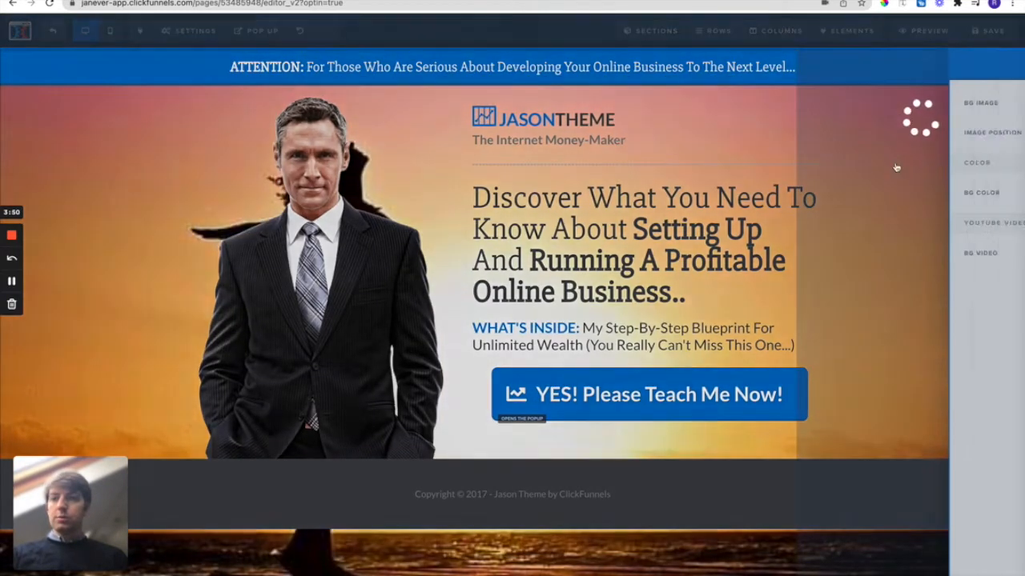
click(982, 140)
click(981, 148)
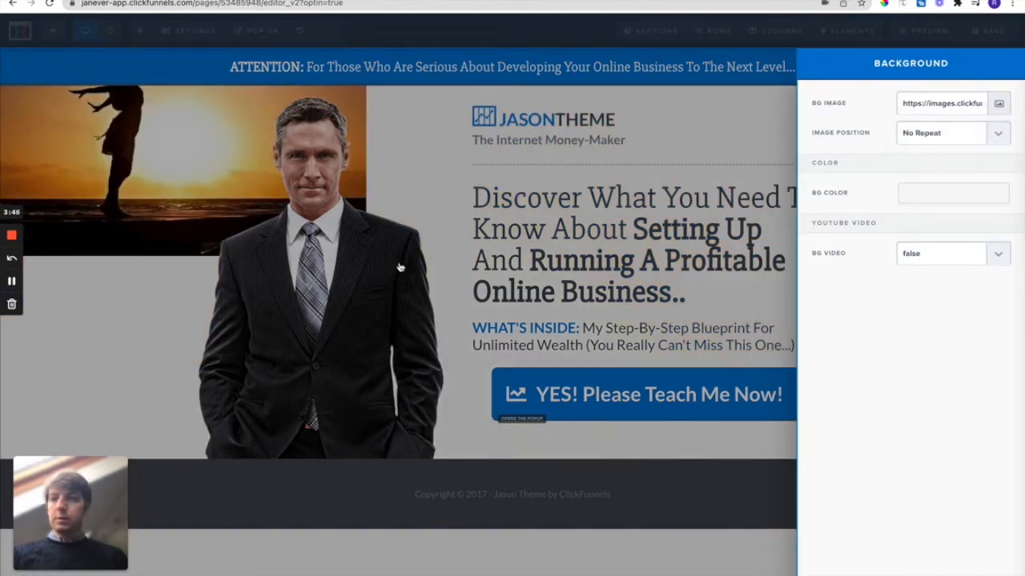
click(965, 138)
click(965, 146)
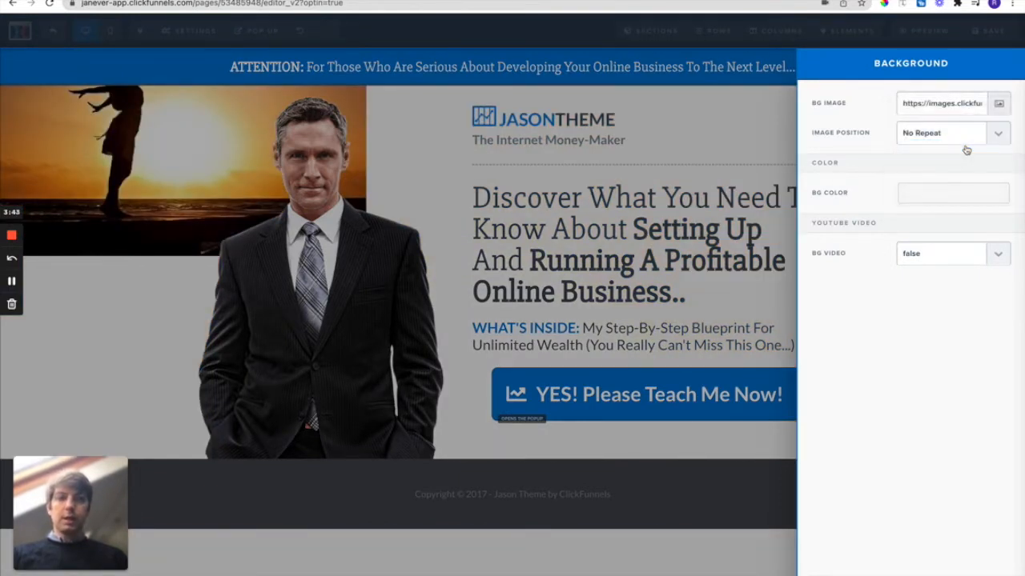
click(965, 132)
click(966, 146)
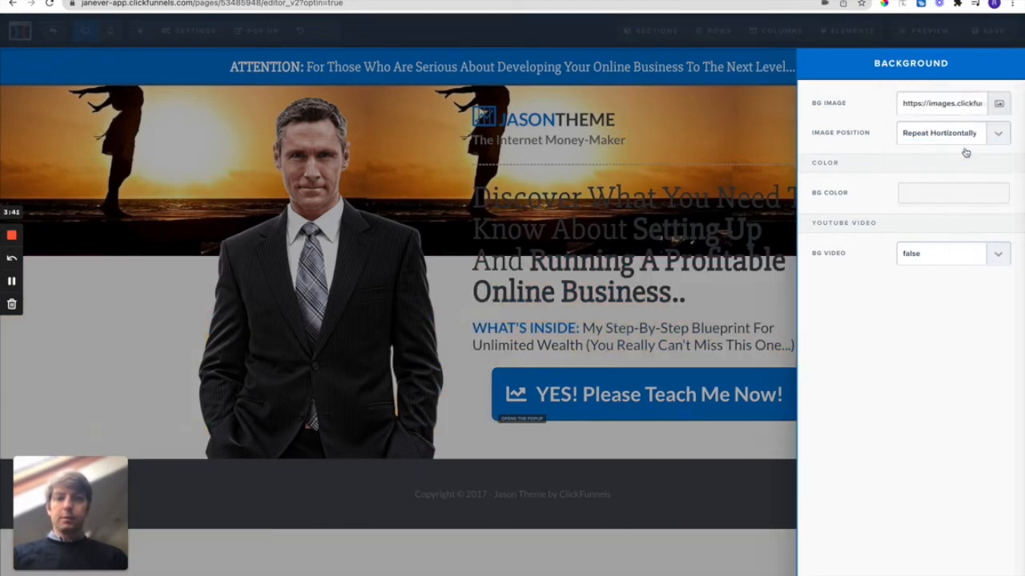
Try Repeat Vertically, Repeat Hortizontally - Top and Repeat Hortizontally - Bottom on the sunset photo, returning to Fill 100% Width.
click(964, 140)
click(963, 148)
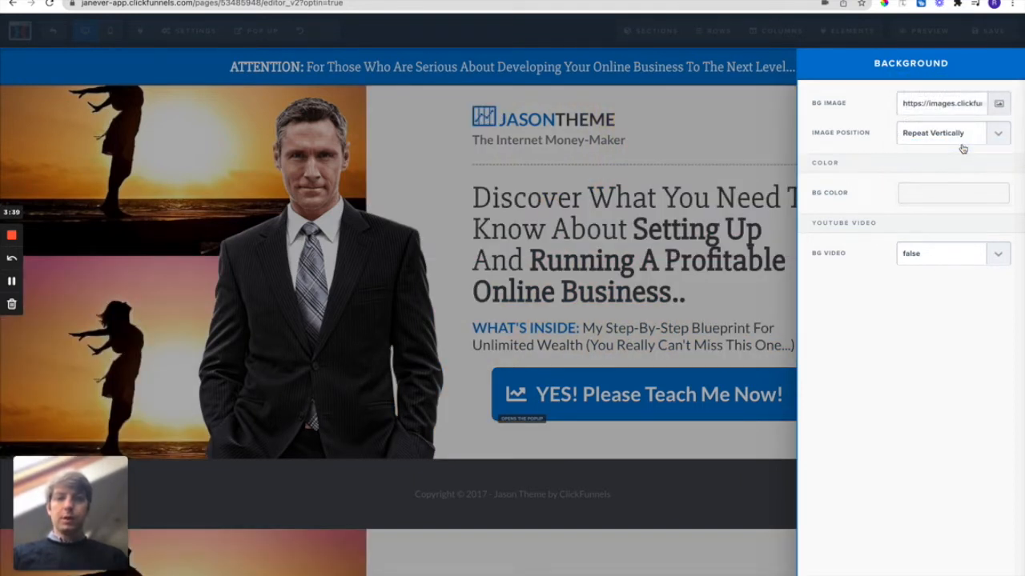
click(948, 141)
click(951, 147)
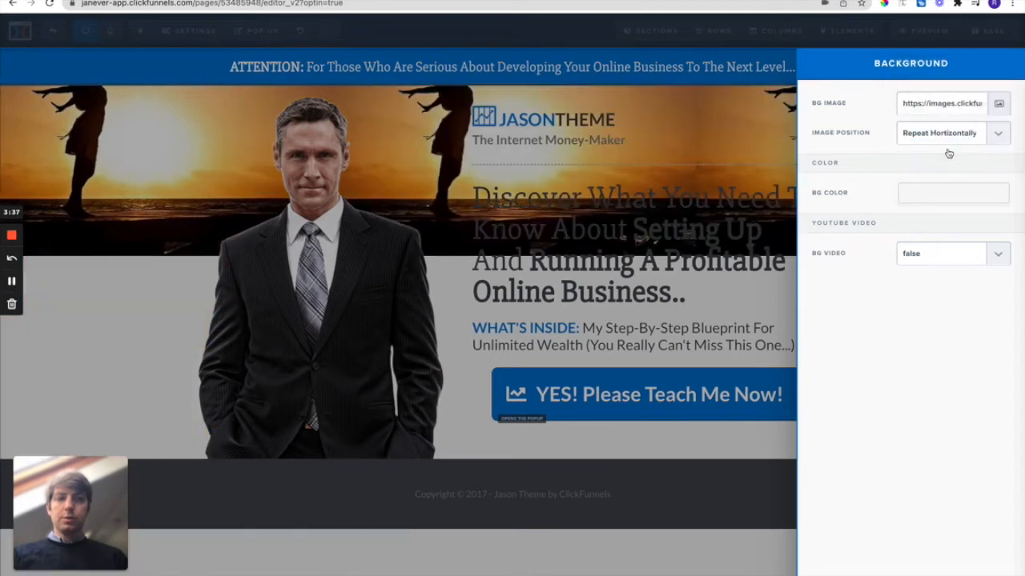
click(963, 143)
click(965, 146)
click(960, 141)
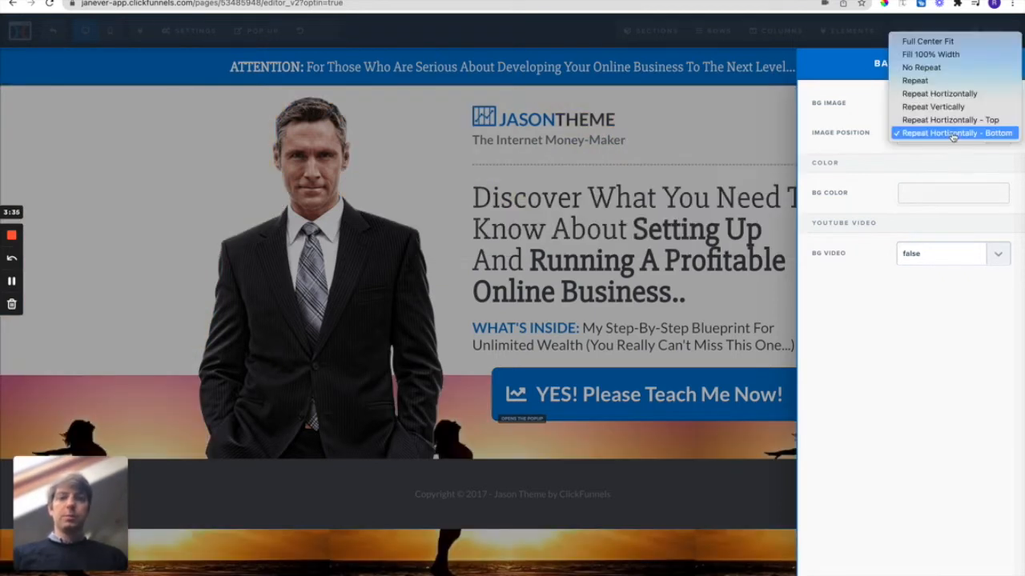
click(949, 54)
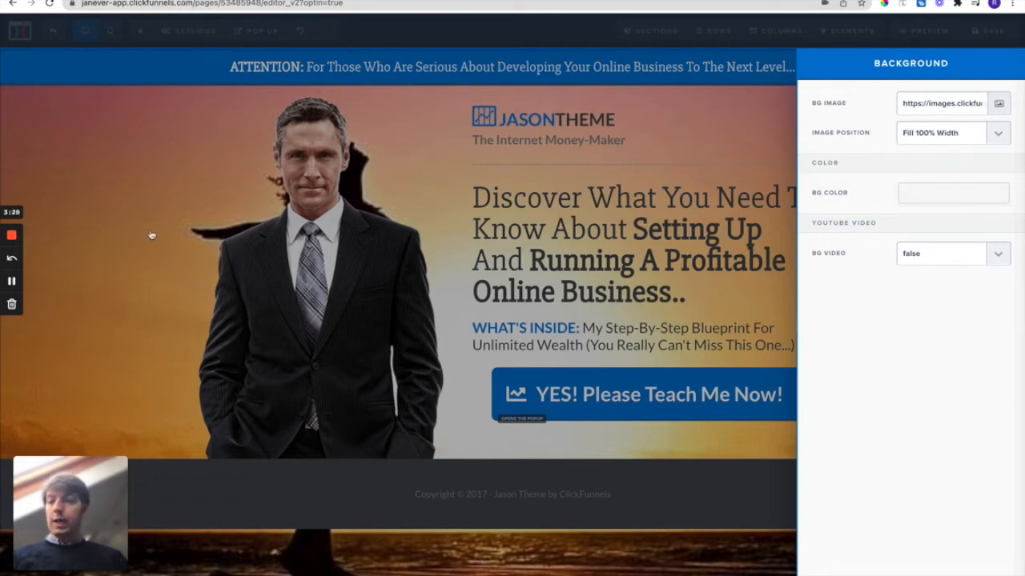
Replace the page's background image with the bright blue gradient from the ready-made Gradient / Simple Color backgrounds.
click(997, 104)
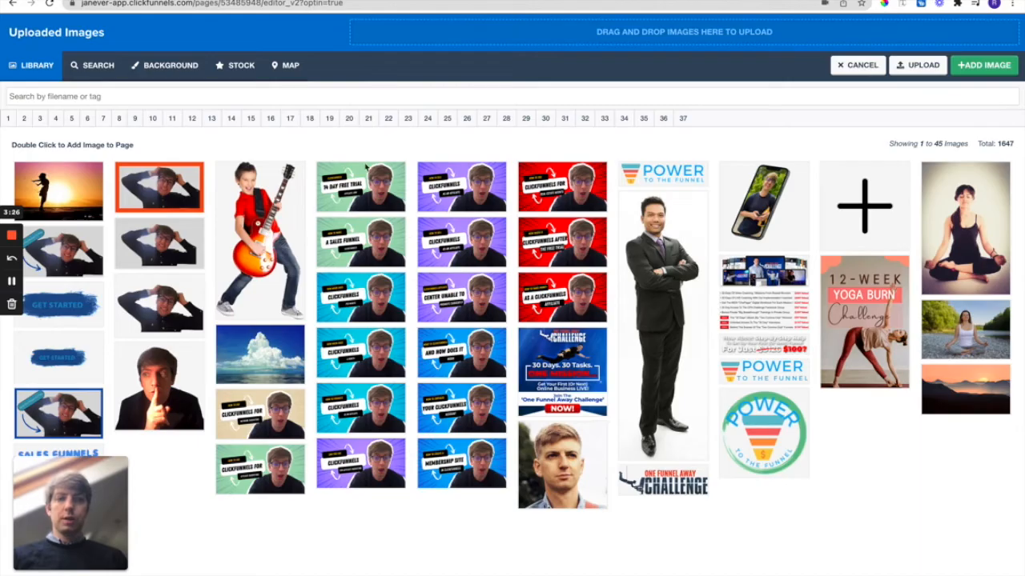
click(94, 67)
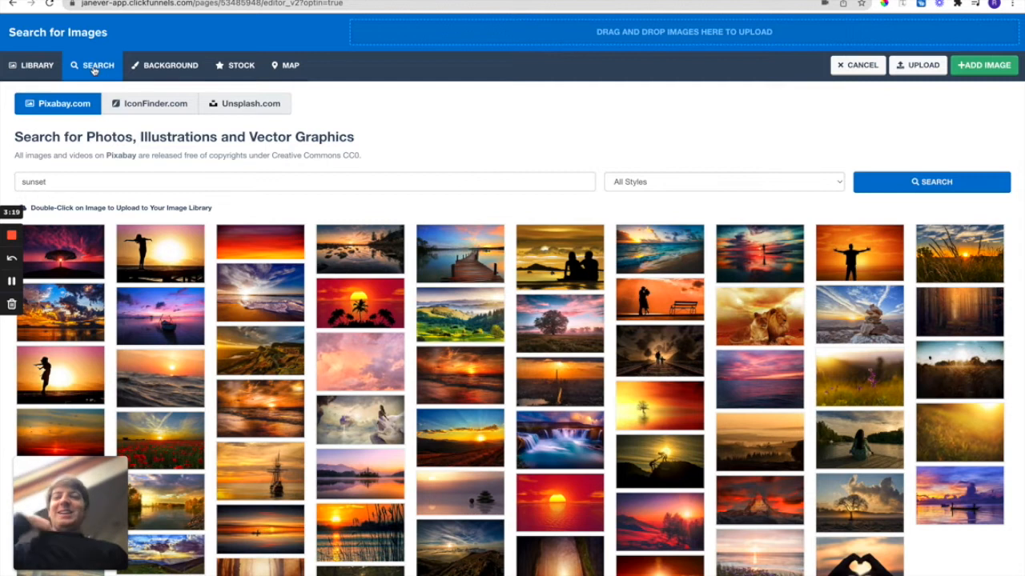
click(157, 70)
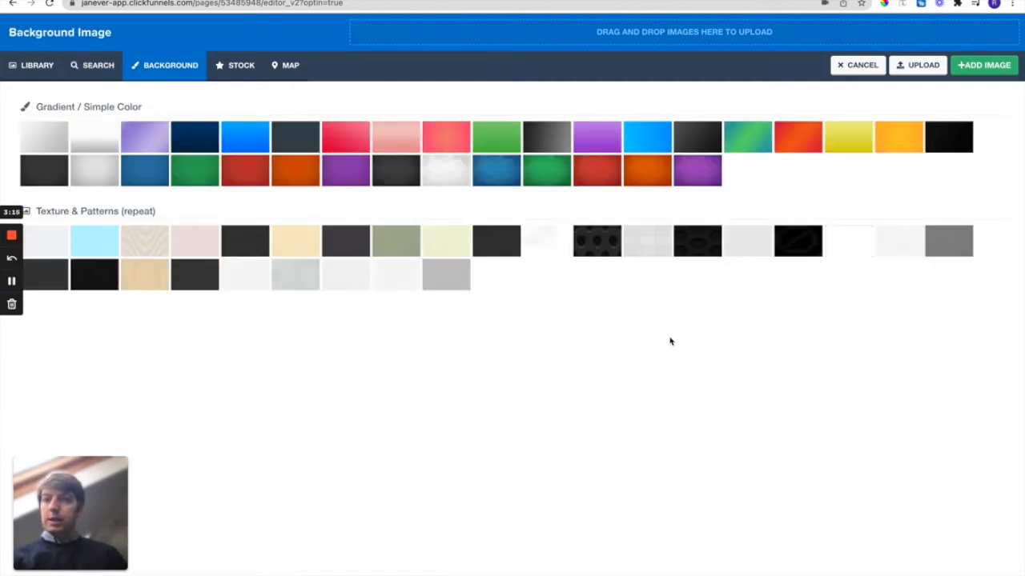
click(245, 145)
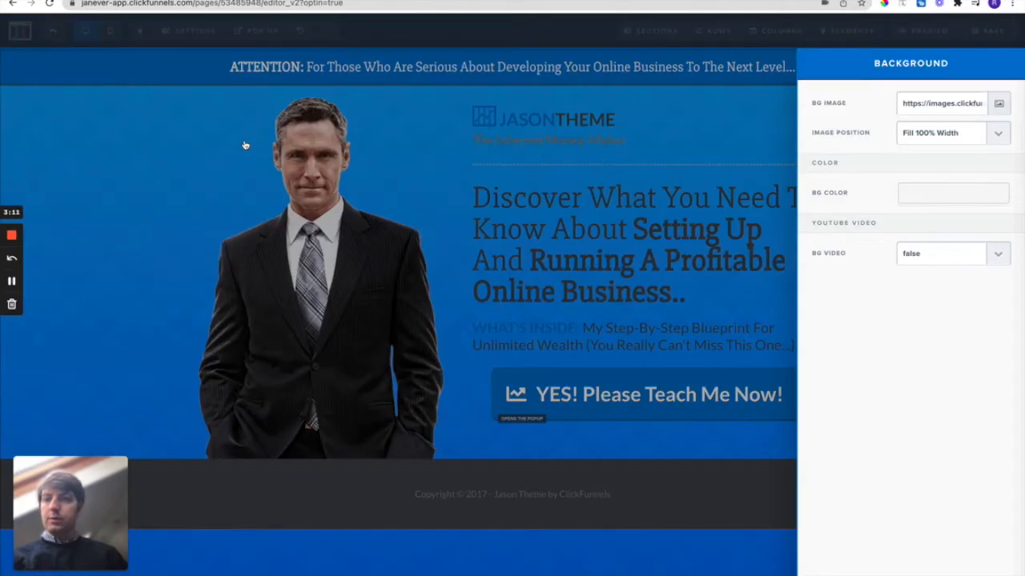
click(143, 177)
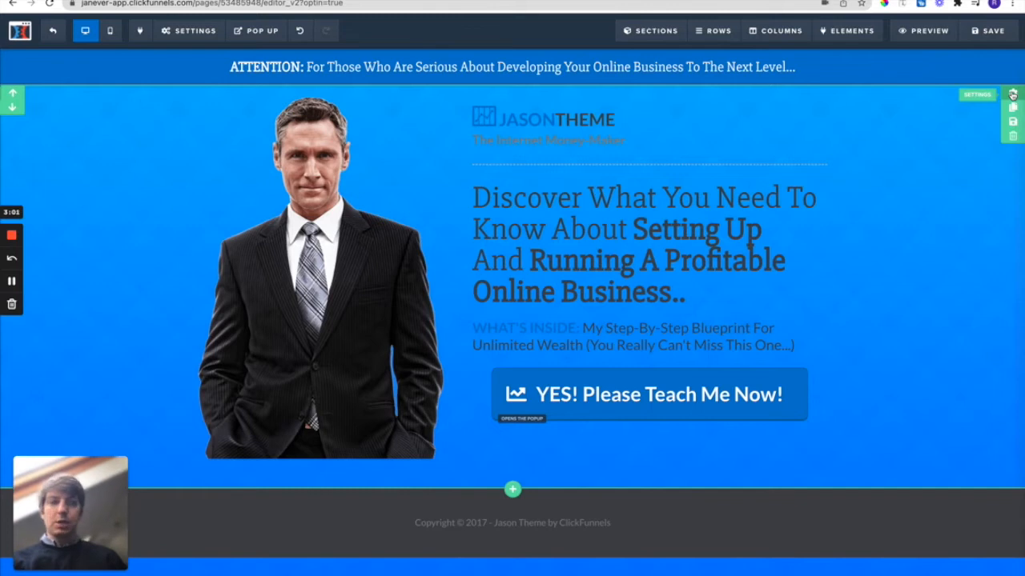
Try background colors #f05122, rgba(255, 255, 255, 0.3), #ff4800, #9b9a9a and #a5b814 on the main headline section, ending on #ff0000.
click(1012, 95)
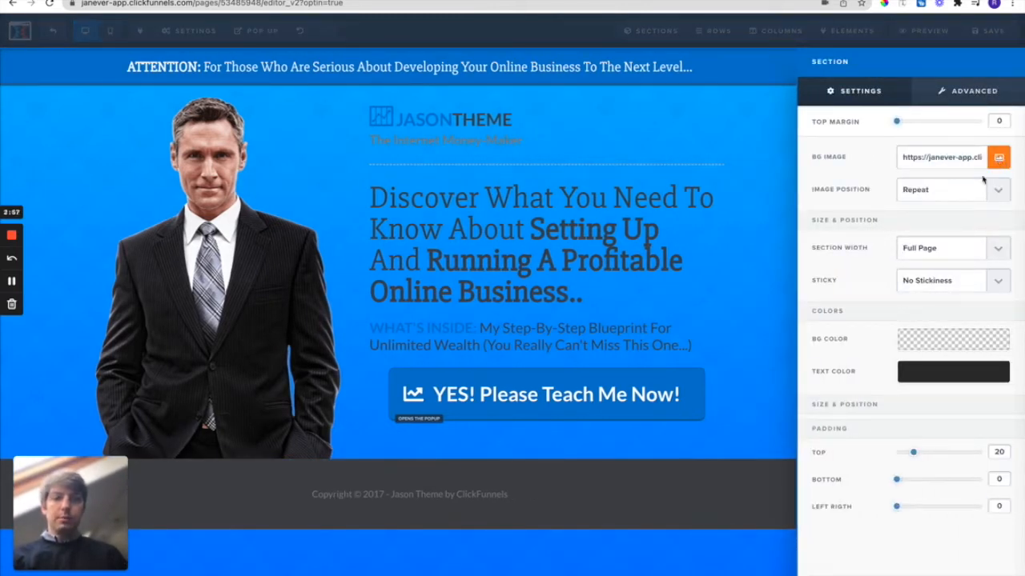
click(935, 342)
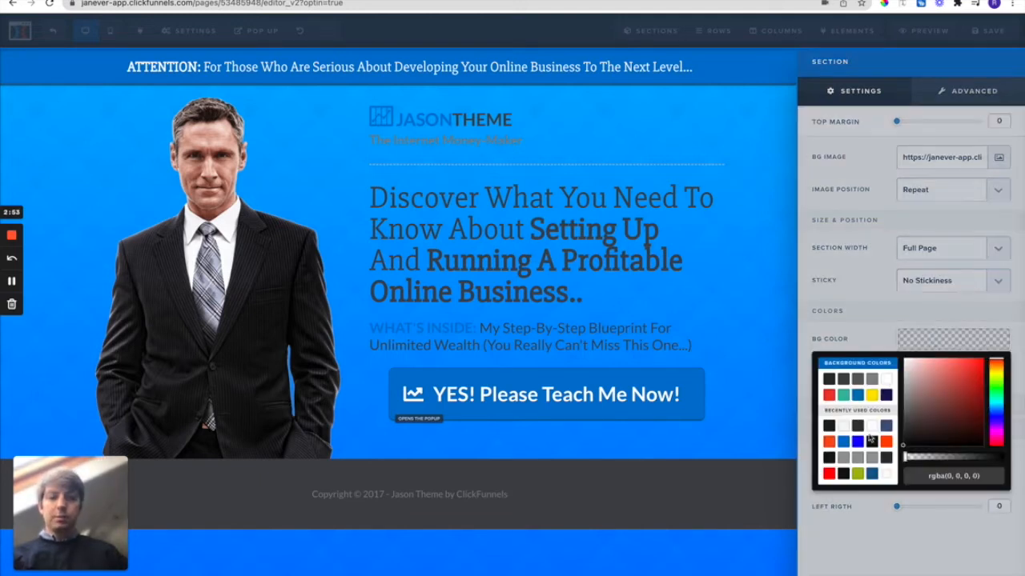
click(829, 442)
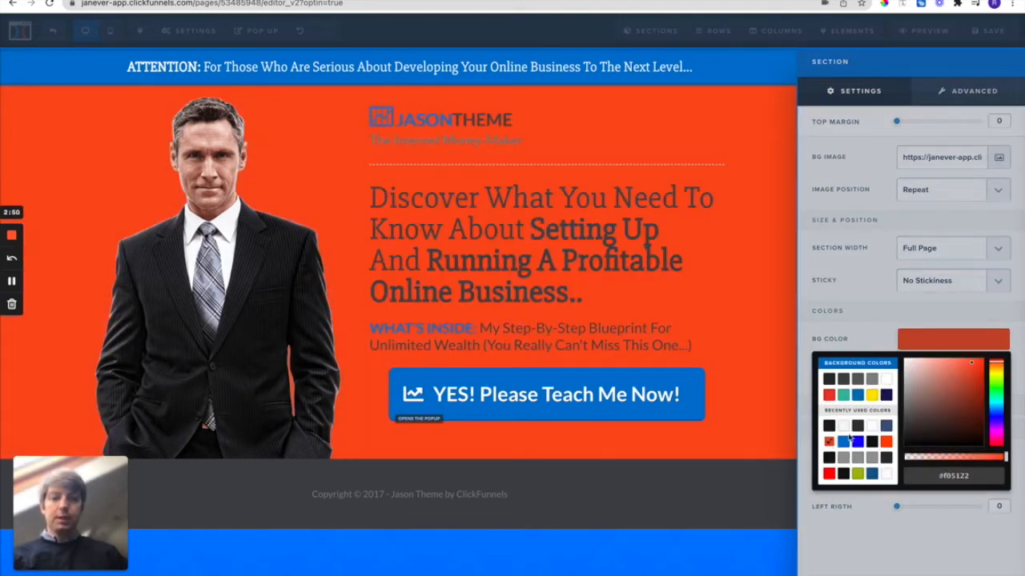
click(875, 427)
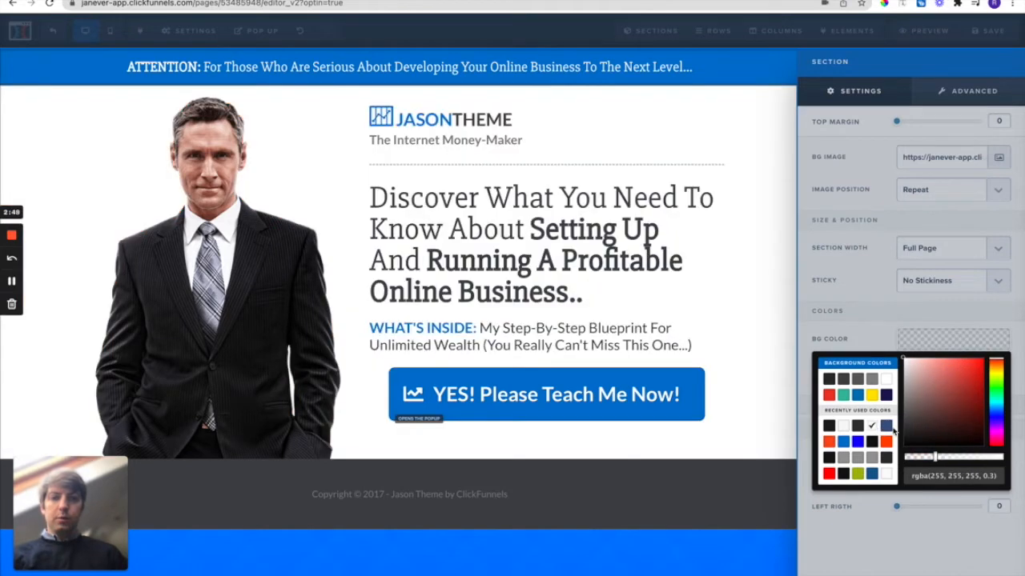
click(887, 428)
click(886, 441)
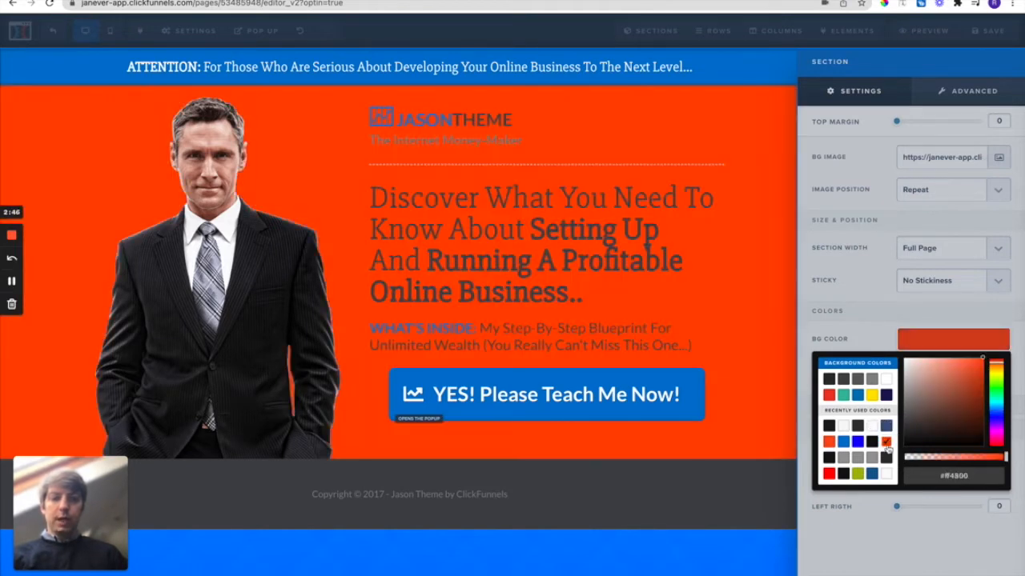
click(874, 459)
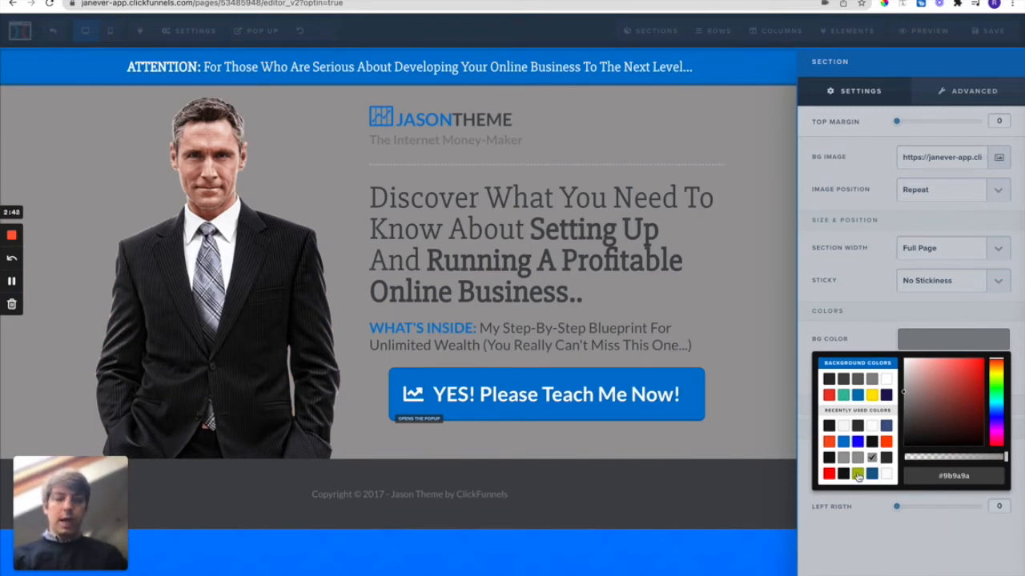
click(857, 474)
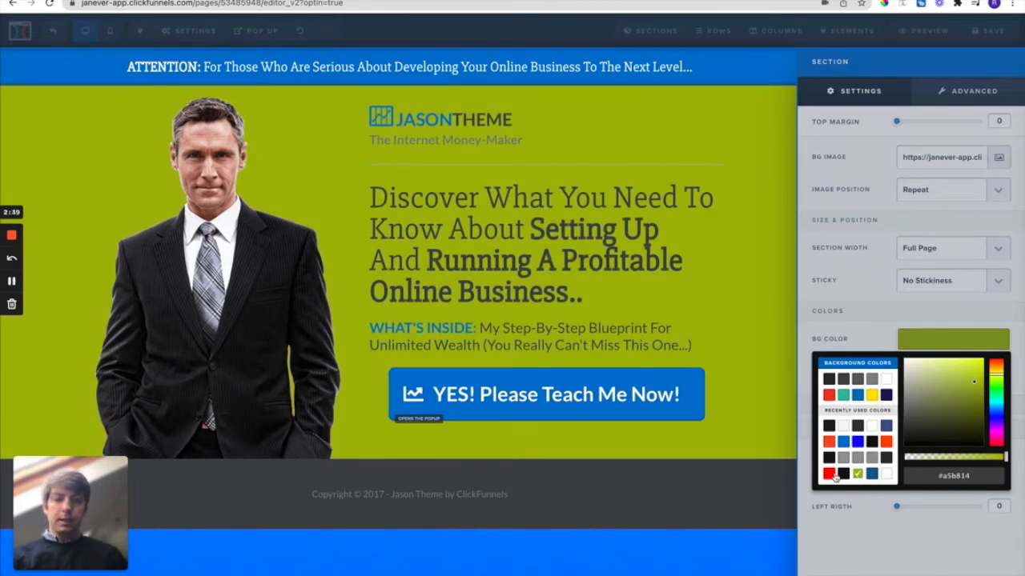
click(830, 475)
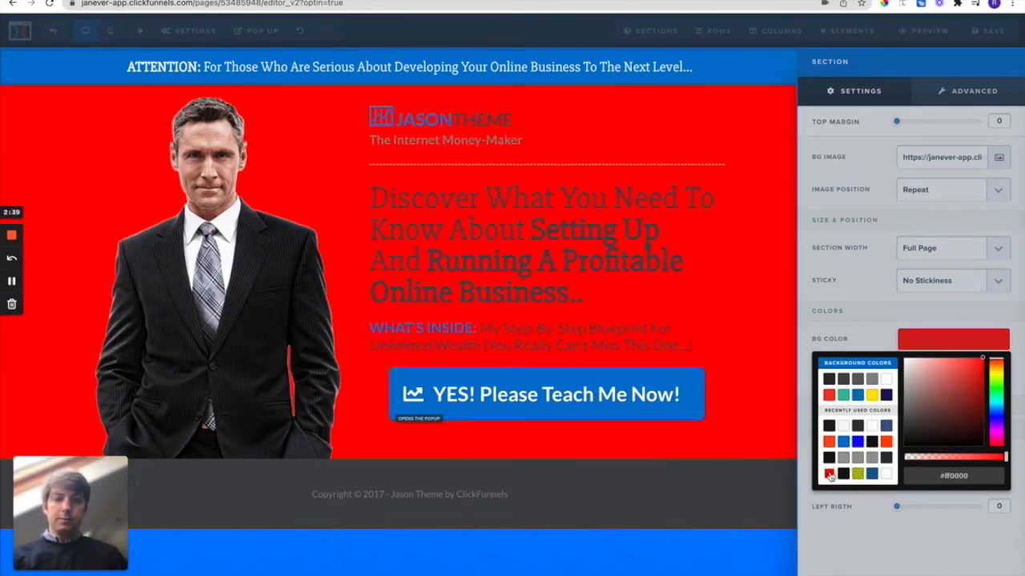
Set the main headline section's background color to yellow #ffe300 and close the section settings.
click(873, 395)
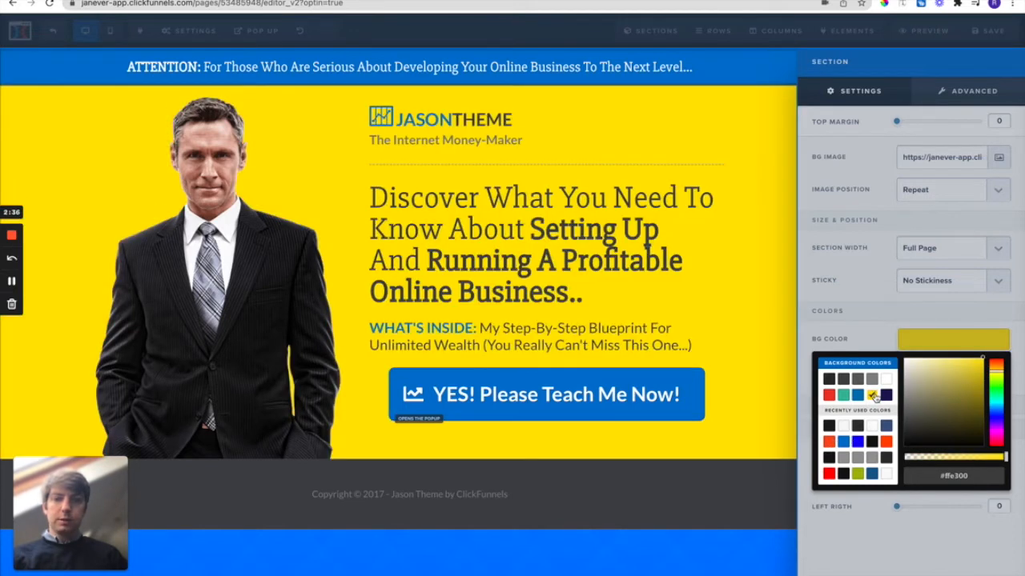
click(737, 258)
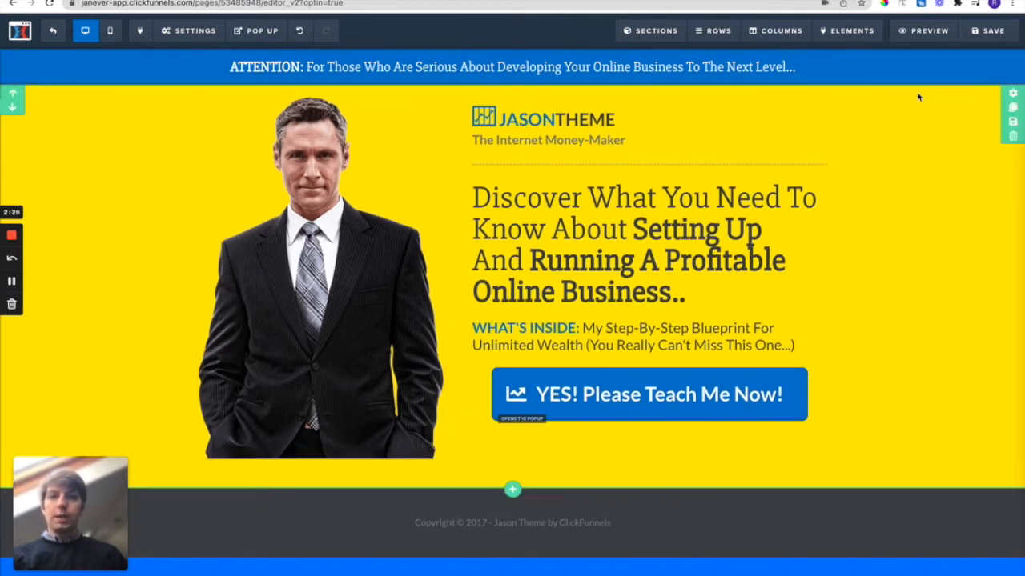
Open the page background's image picker and search Unsplash.com for "sunset" photos.
click(188, 30)
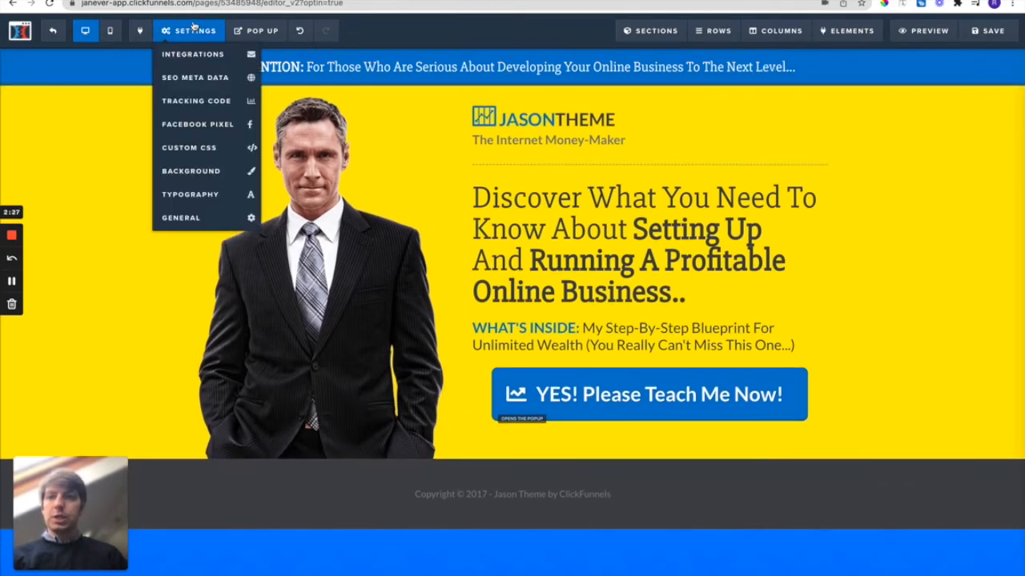
click(211, 175)
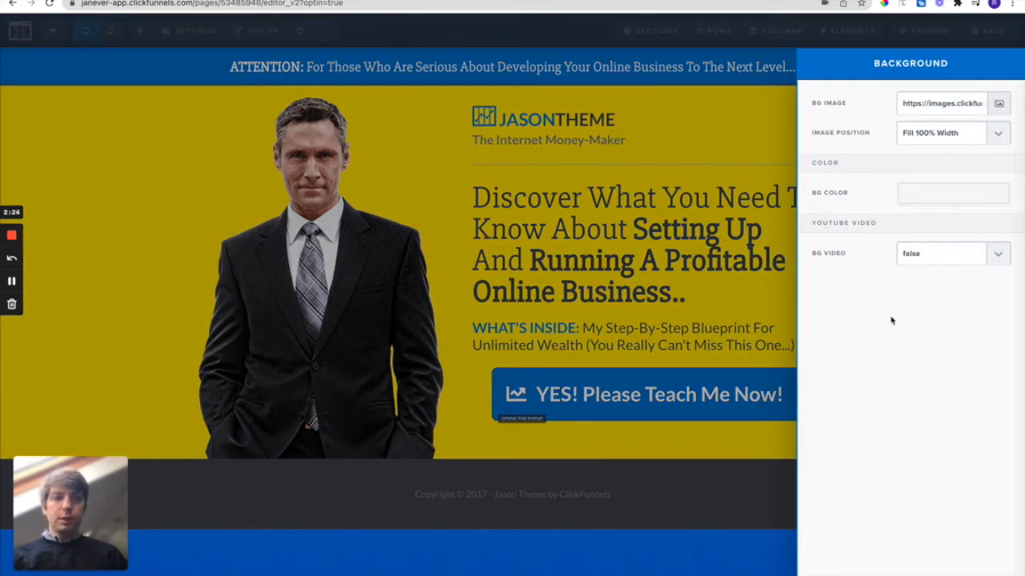
click(999, 103)
click(96, 69)
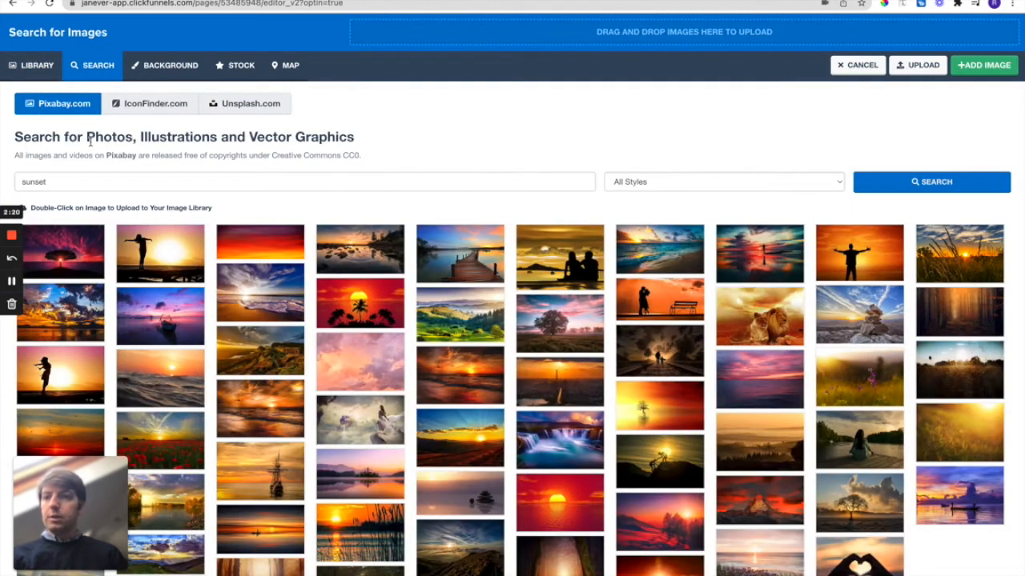
click(233, 111)
click(133, 181)
text(sunset)
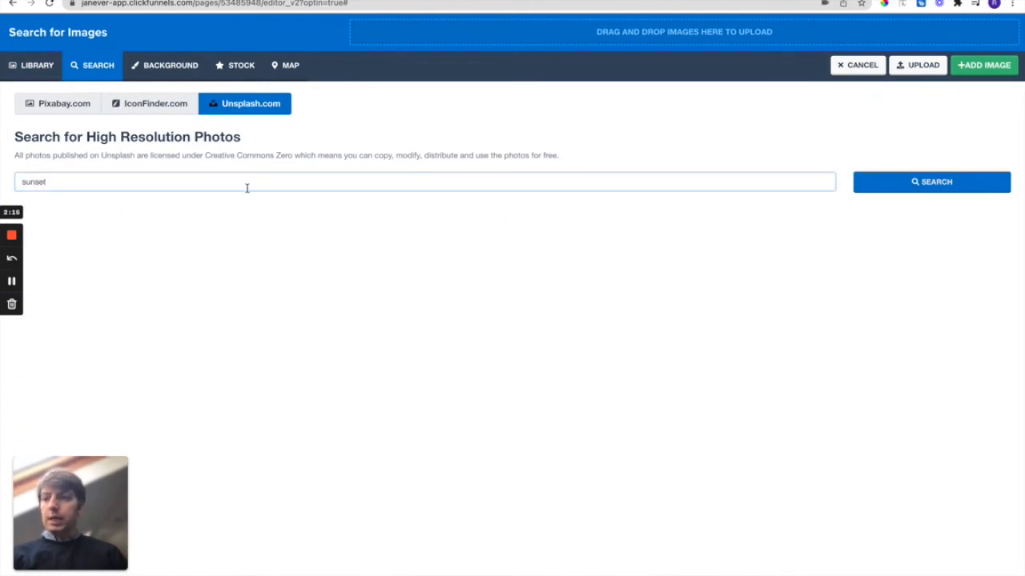
click(899, 189)
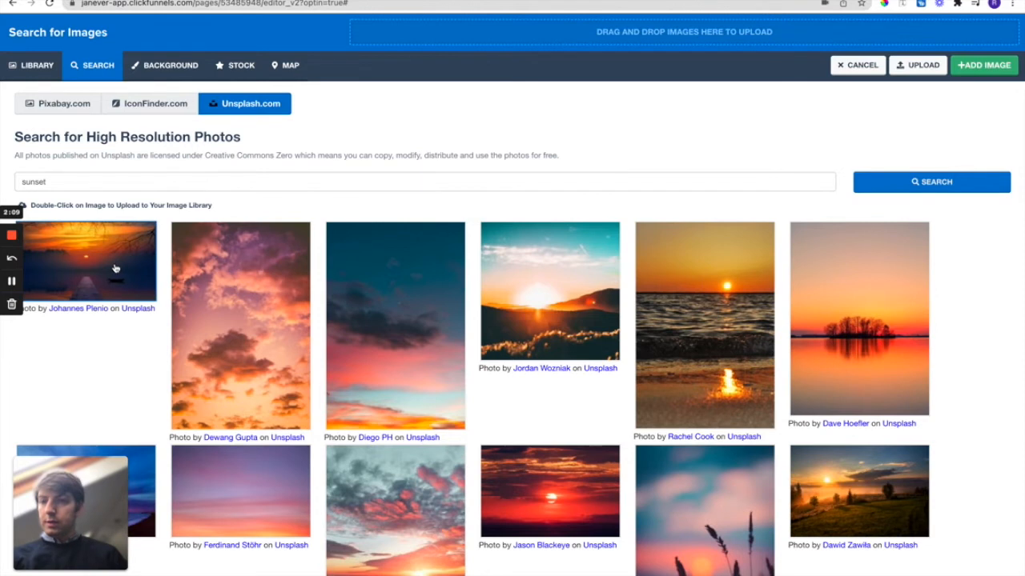
Add the purple-to-pink sunset sky photo to the image library and apply it as the page background.
double_click(251, 496)
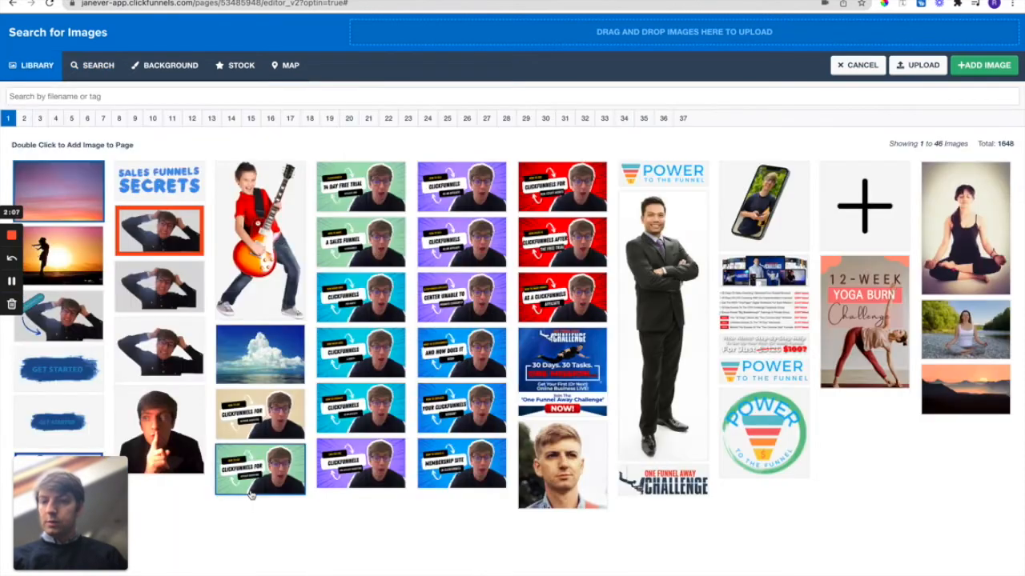
double_click(55, 193)
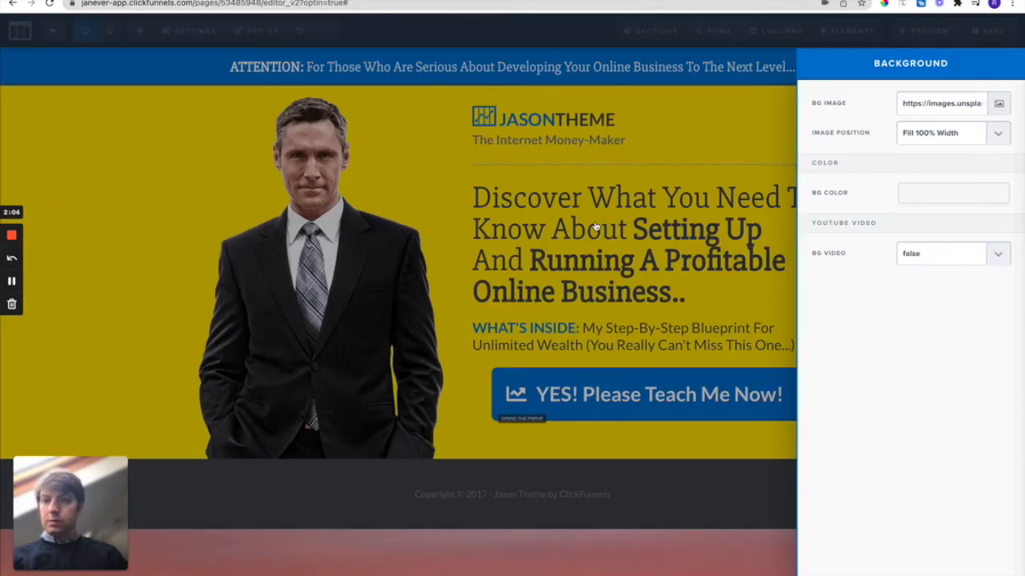
click(186, 183)
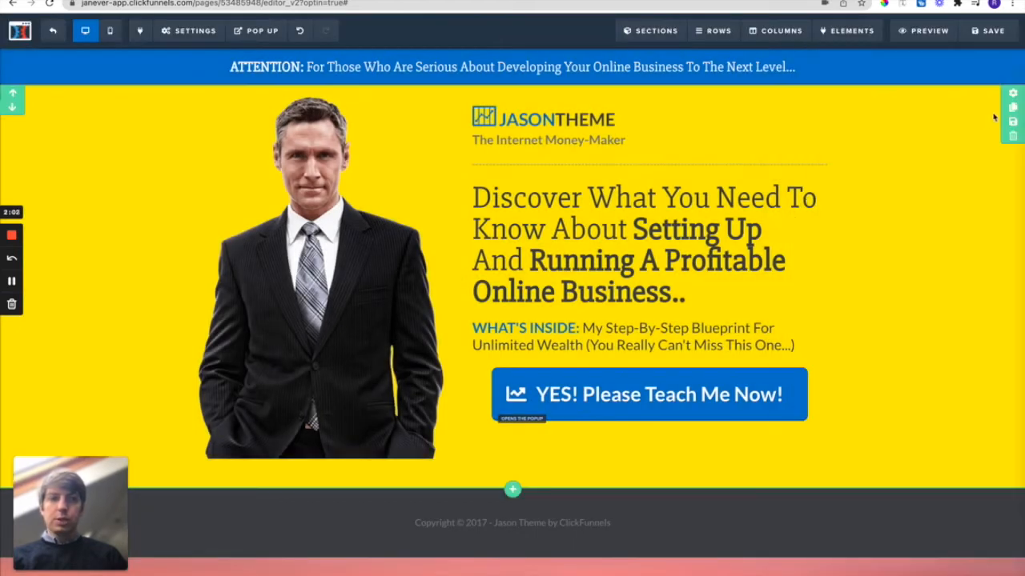
Make the main headline section's background color fully transparent, rgba(255, 227, 0, 0), so the page background shows through.
click(1007, 93)
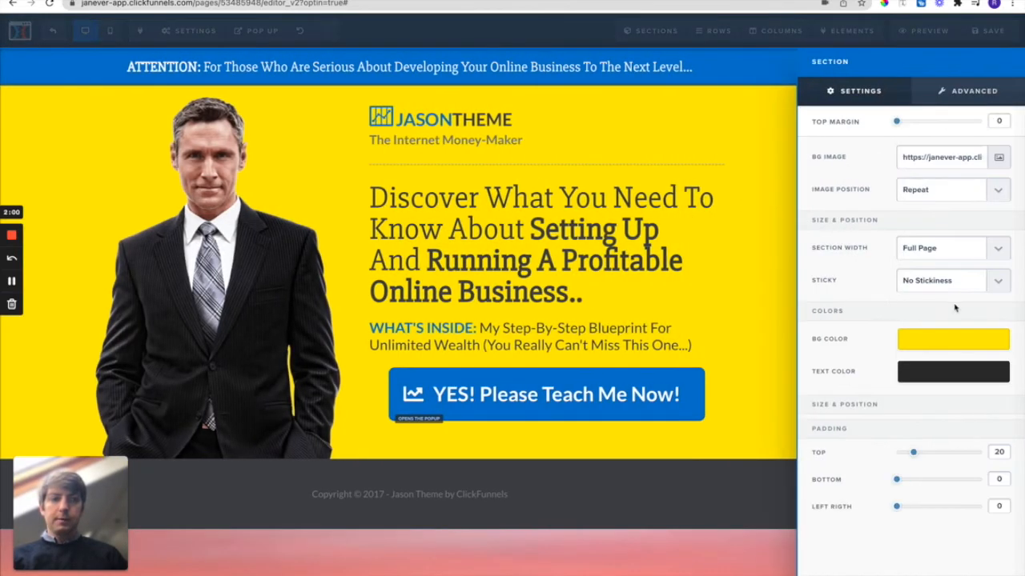
click(939, 342)
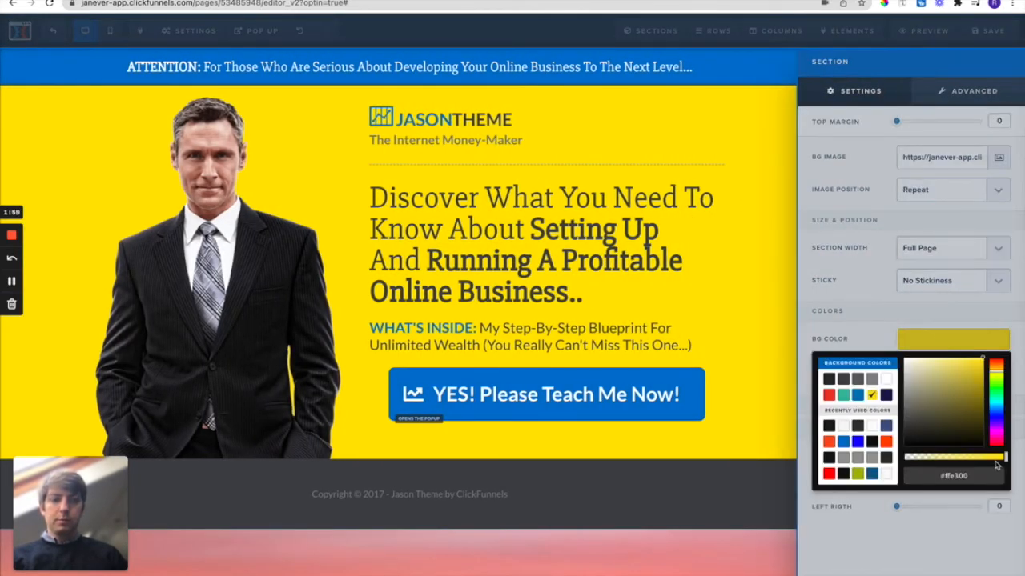
drag(1003, 459, 874, 463)
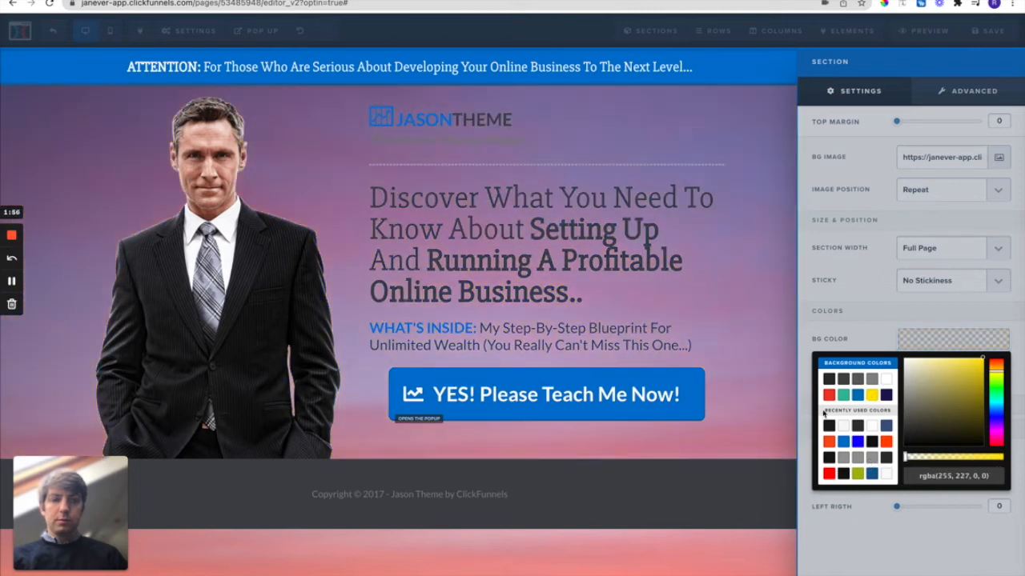
click(767, 300)
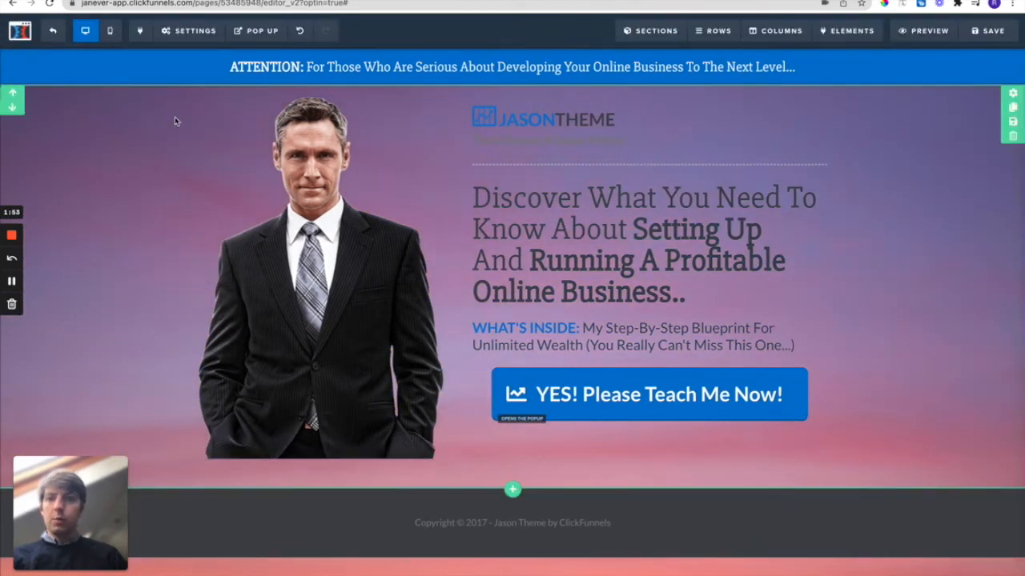
Set the page background's image position to Full Center Fit and close the background settings.
click(194, 31)
click(185, 169)
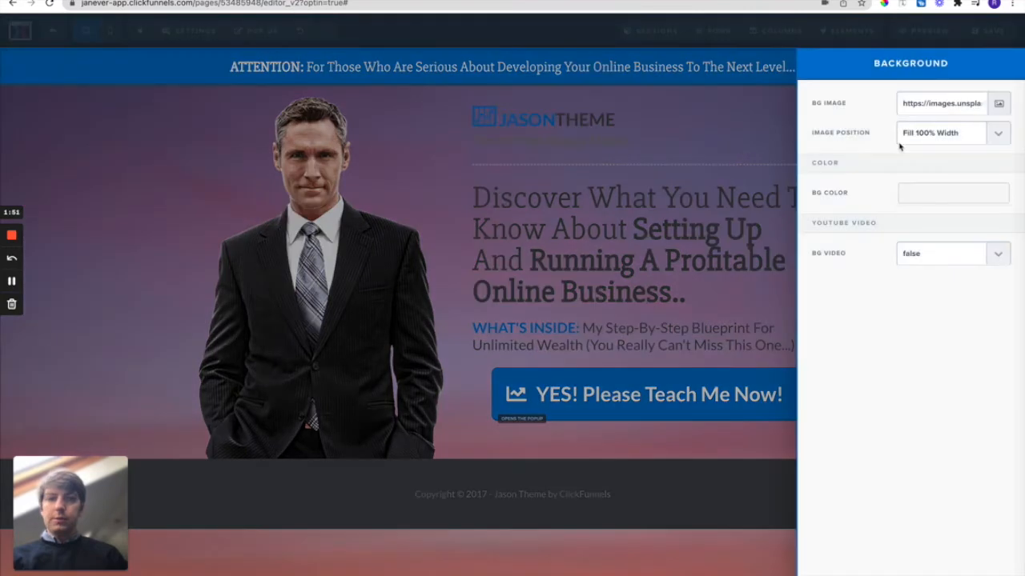
click(995, 134)
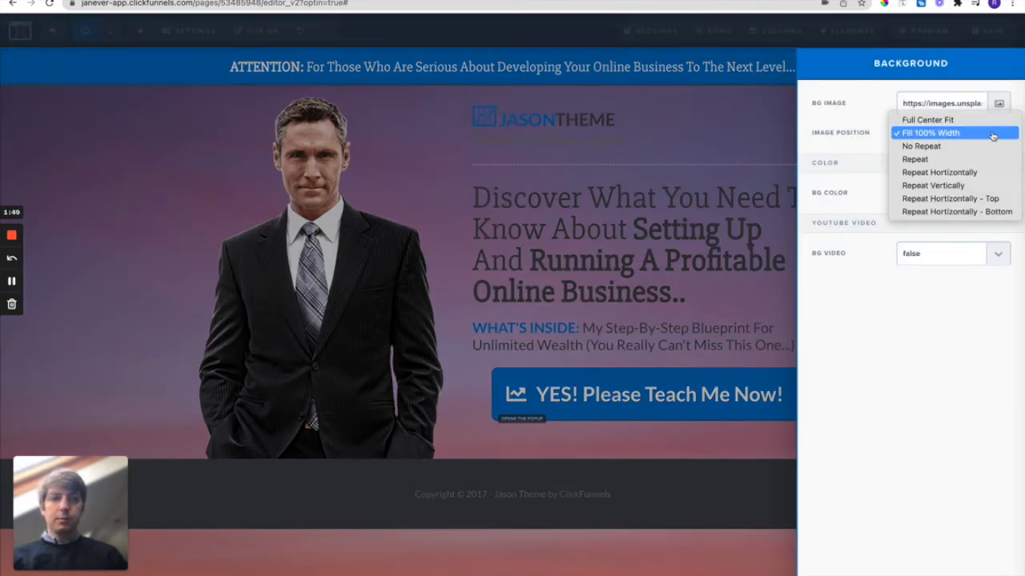
click(953, 121)
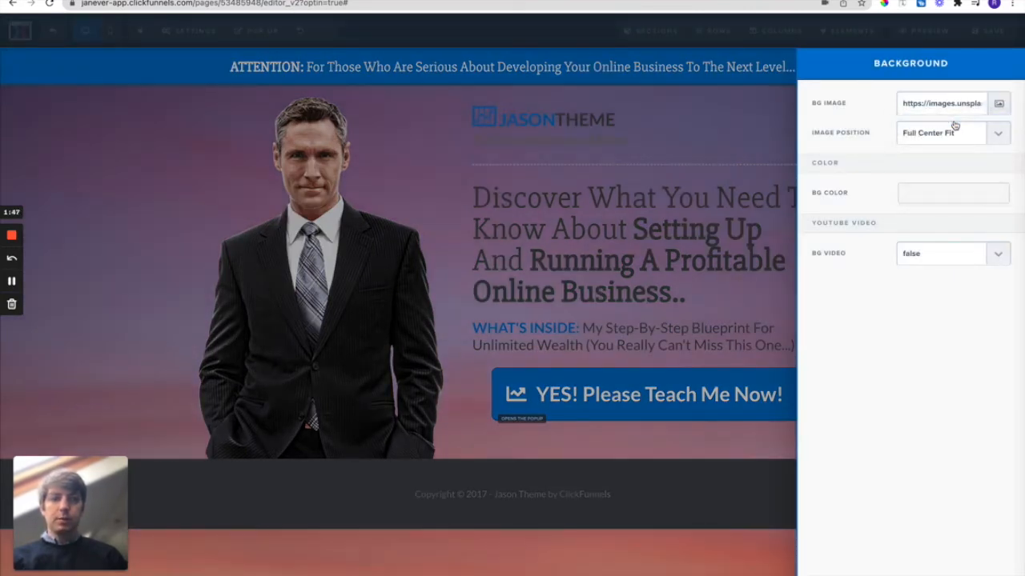
click(973, 137)
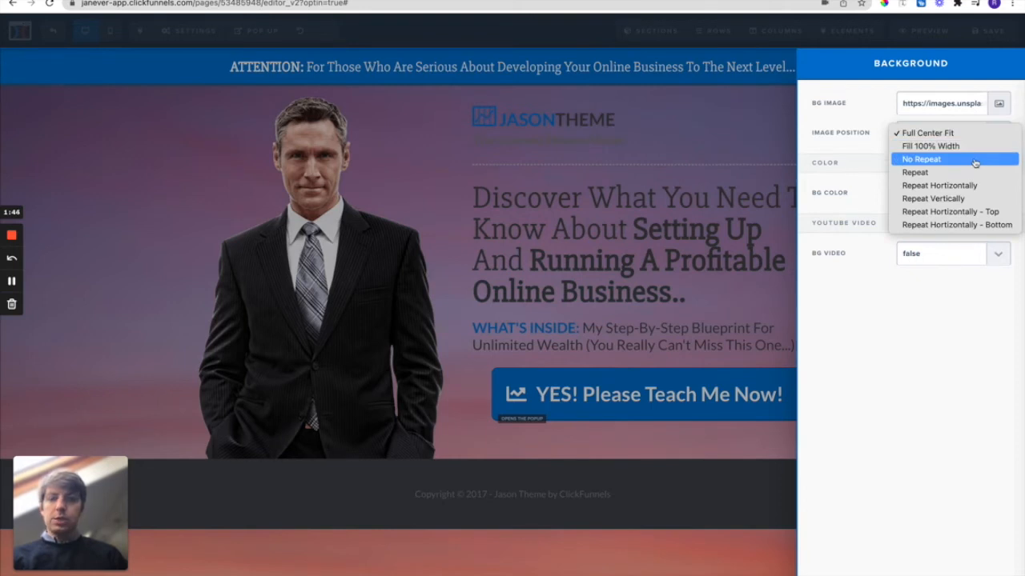
click(174, 210)
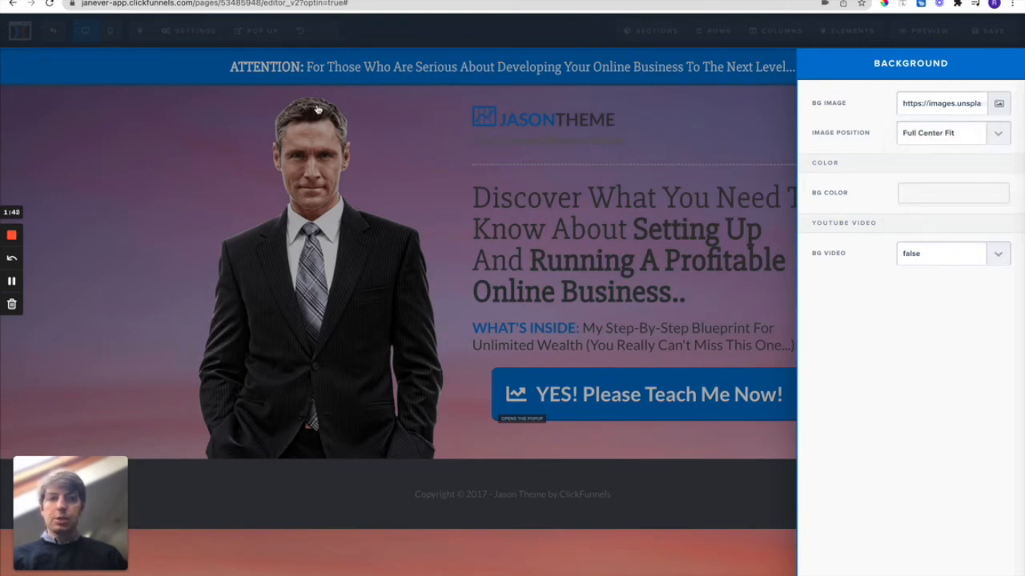
click(110, 124)
Reopen the page background's image search and look through the Pixabay.com sunset photos.
click(190, 30)
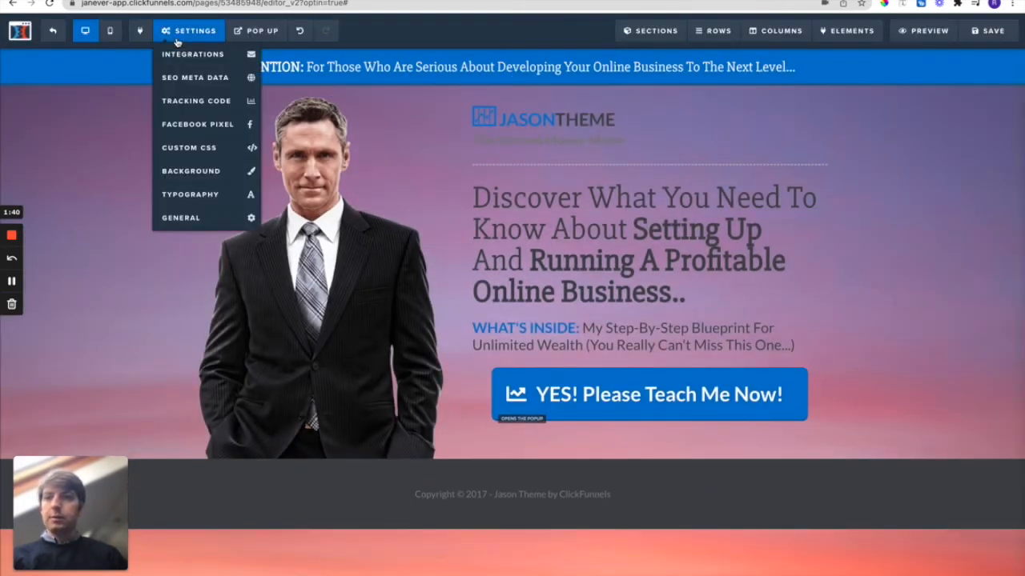
click(191, 170)
click(986, 103)
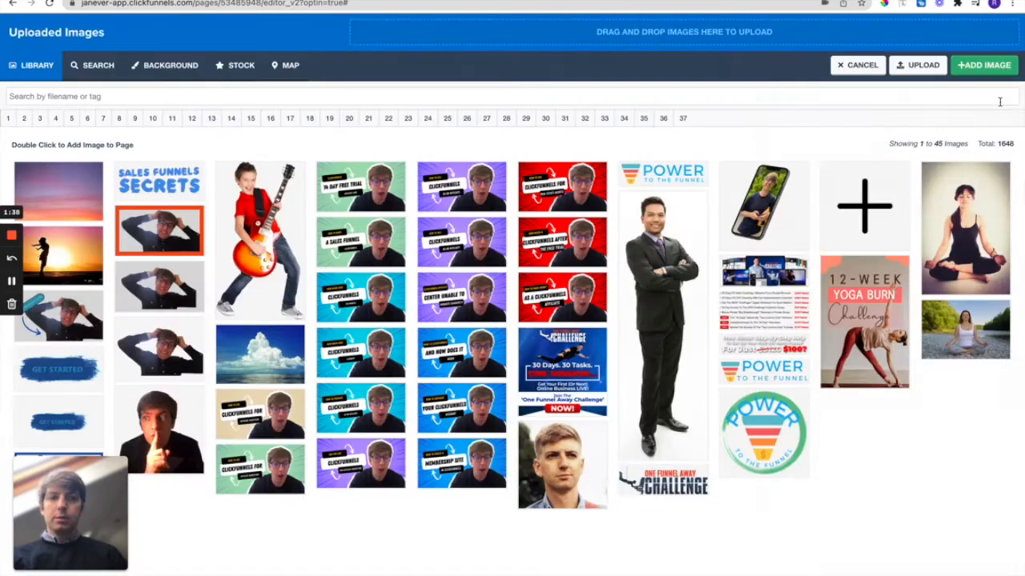
click(94, 67)
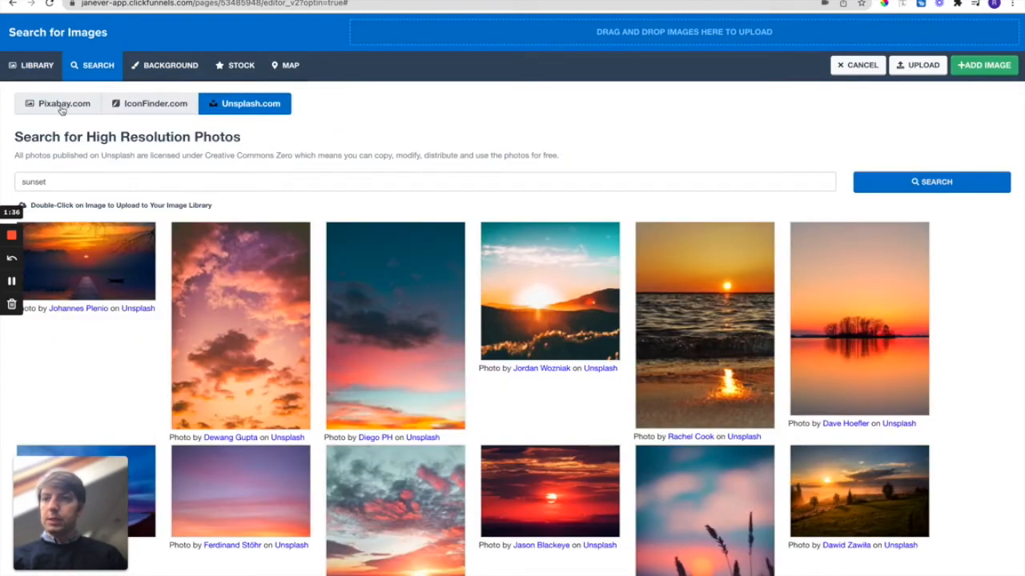
click(62, 110)
scroll(697, 458, down, 1)
scroll(697, 459, down, 1)
scroll(697, 458, up, 2)
scroll(697, 459, down, 2)
scroll(697, 459, up, 2)
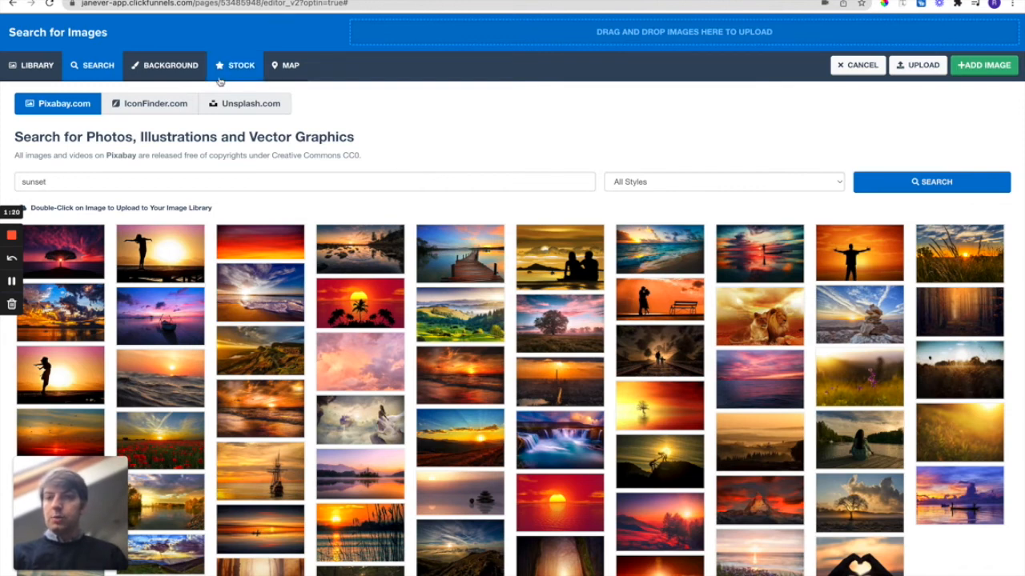
Look through the Unsplash.com sunset photos in the image search.
click(250, 104)
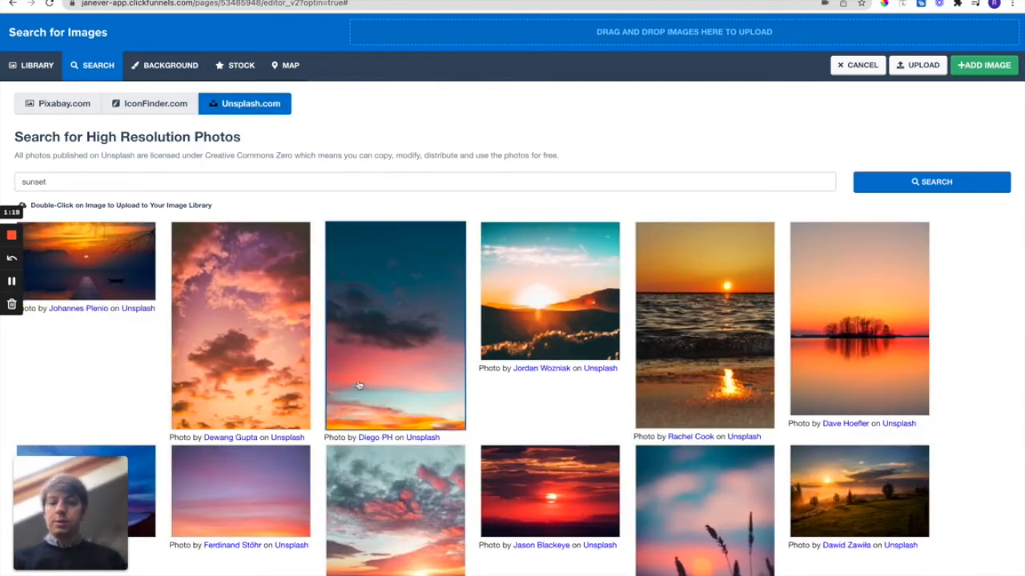
scroll(571, 396, down, 5)
scroll(571, 395, up, 10)
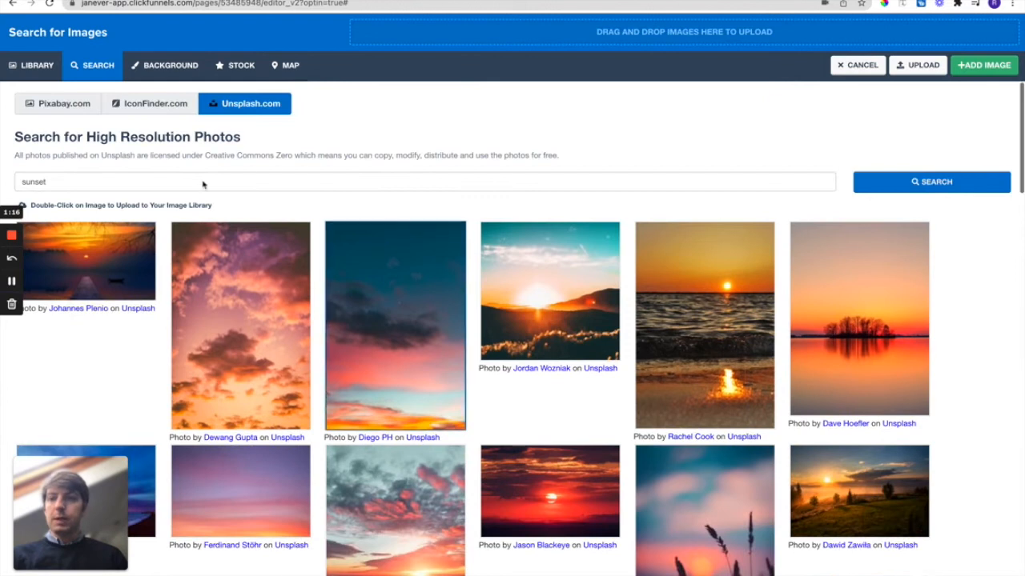
Search IconFinder.com for "arrow" icons and look through them.
click(156, 104)
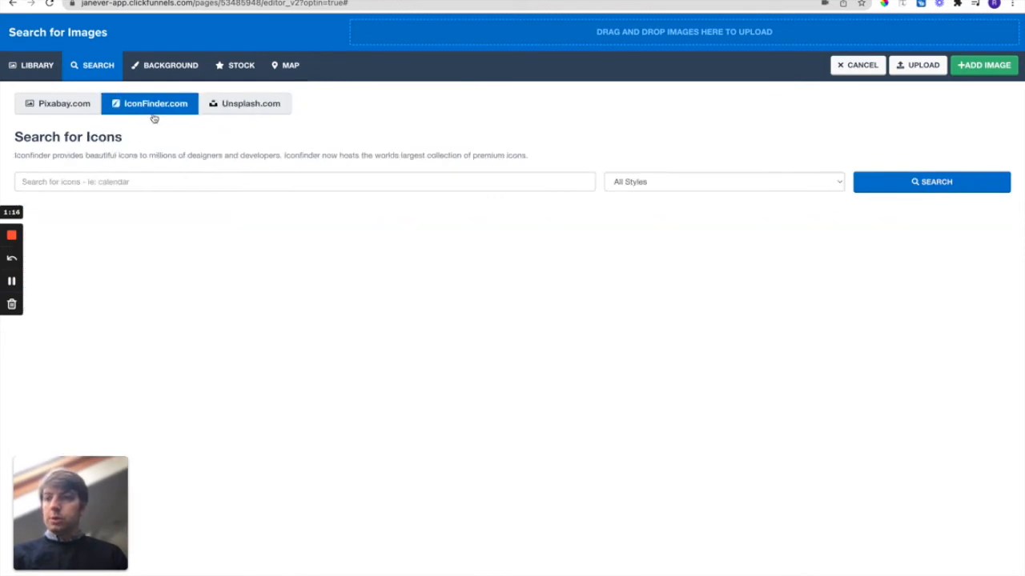
click(197, 183)
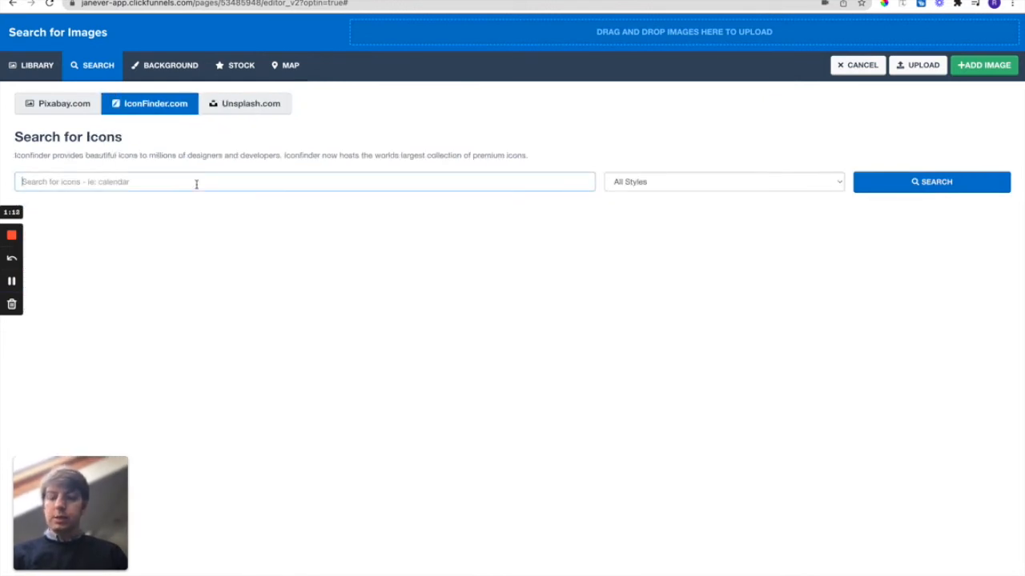
text(arrow)
key(Return)
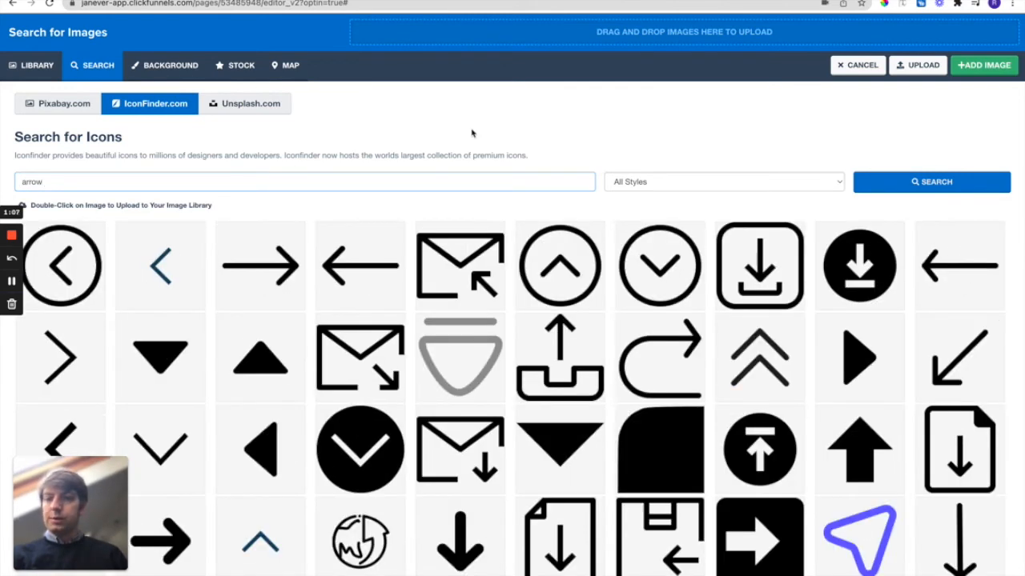
scroll(691, 379, down, 1)
scroll(691, 379, up, 1)
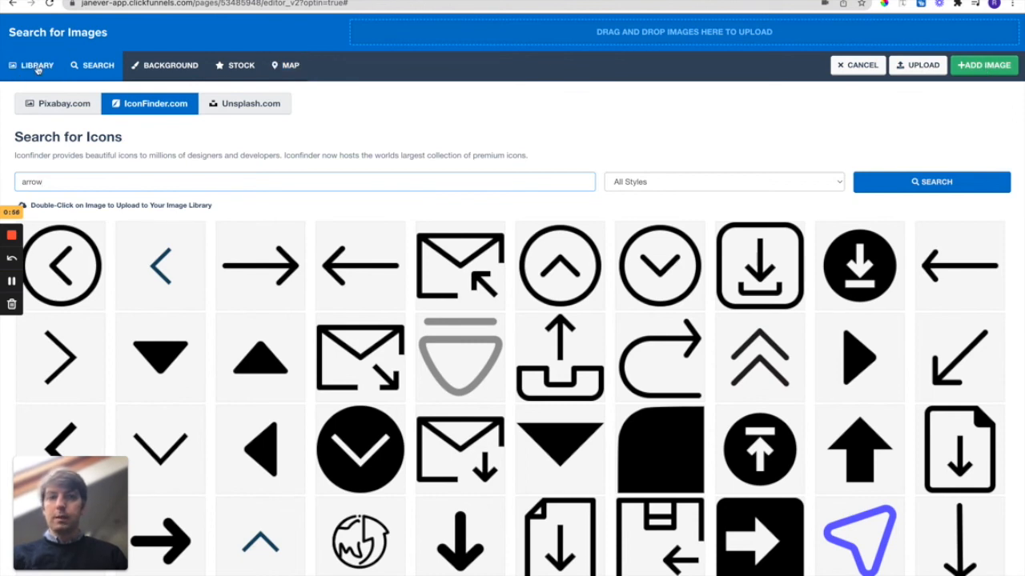
Apply the purple-to-pink sunset sky photo from the image library as the page background again and close the background settings.
click(37, 67)
double_click(71, 185)
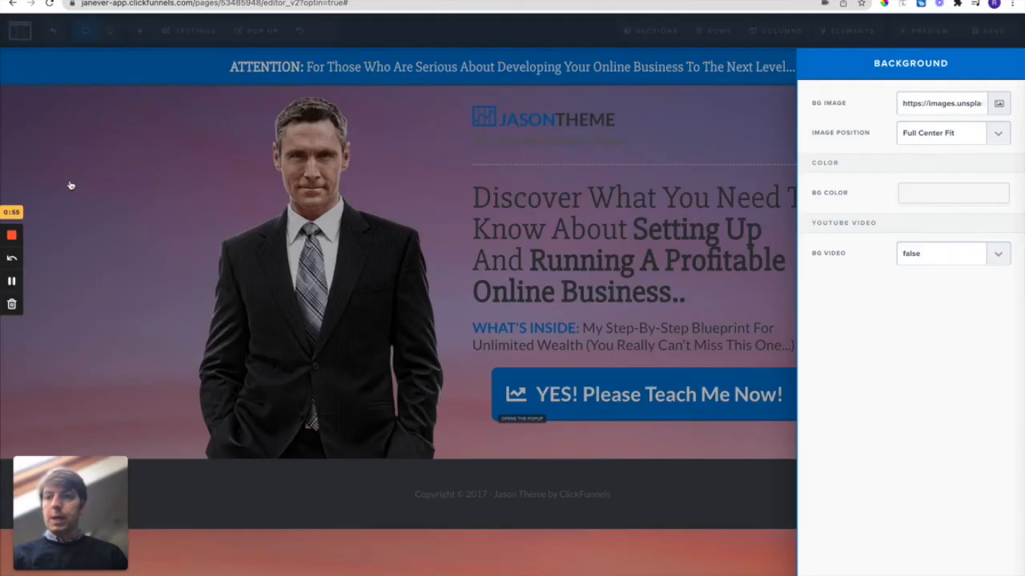
click(138, 250)
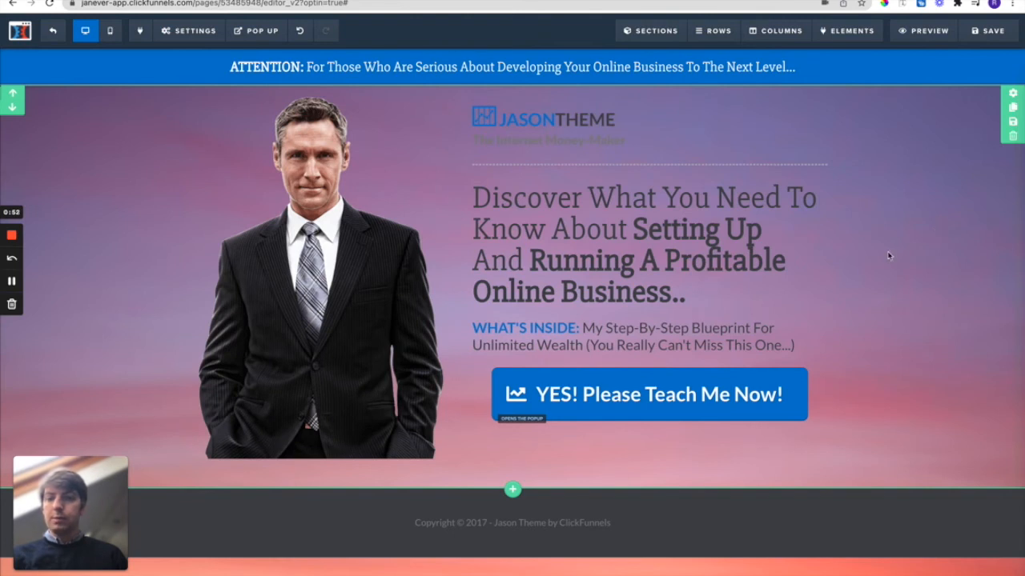